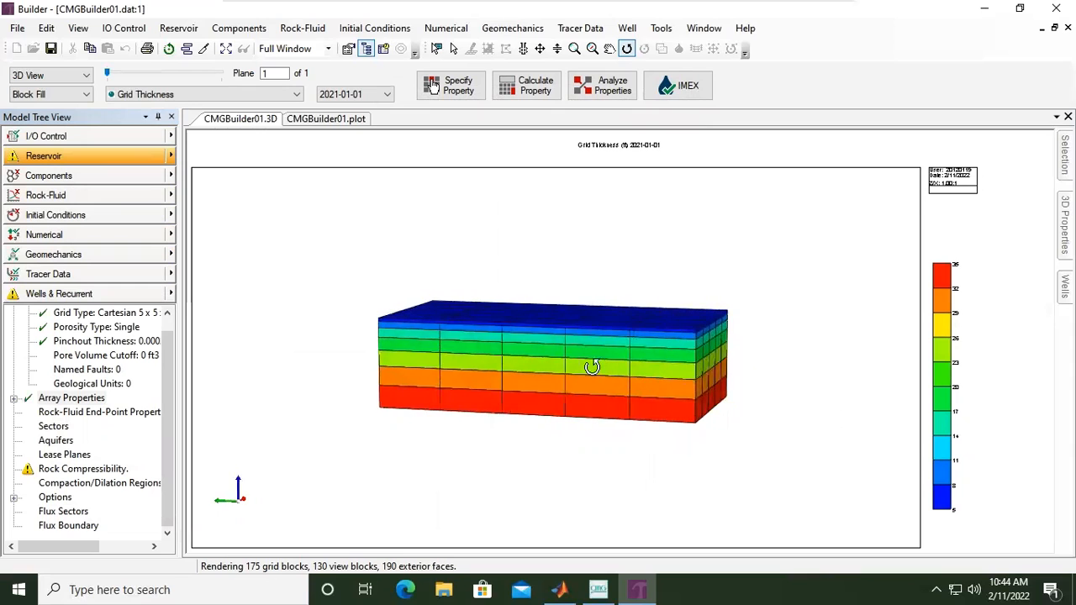
Step: Display the Grid Top property on the 3D reservoir grid, viewed from the side
scroll(564, 355, "up", 3)
scroll(563, 355, "up", 2)
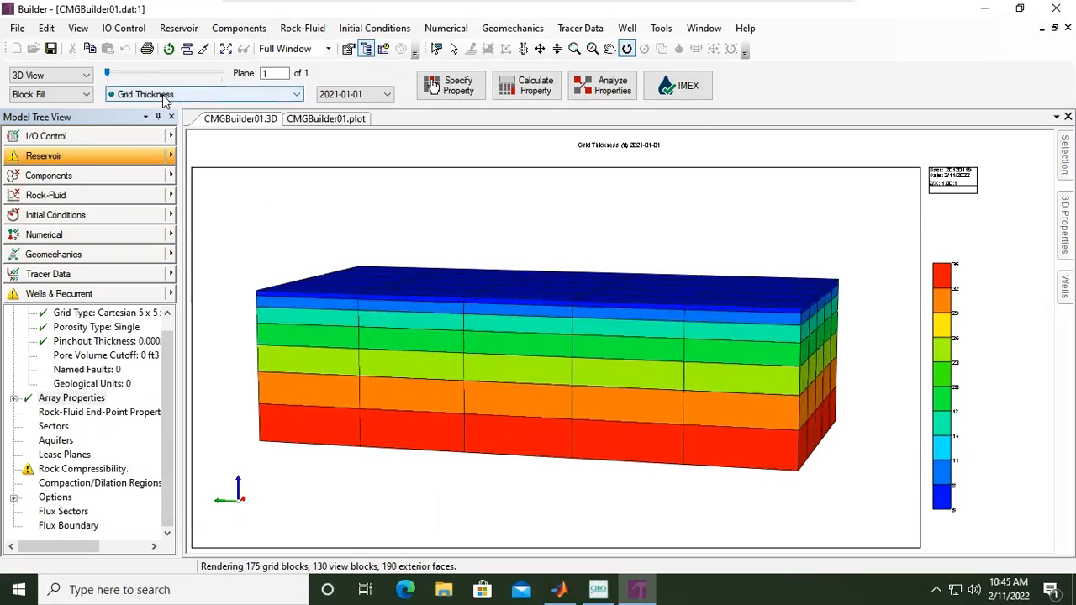
left_click_drag(619, 317, 653, 307)
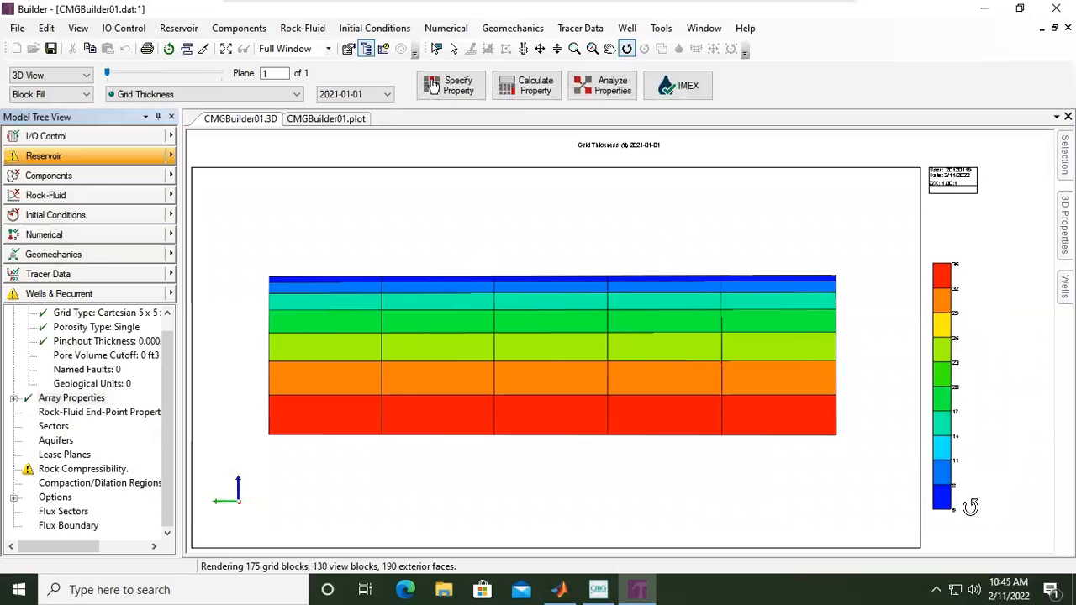
left_click(198, 96)
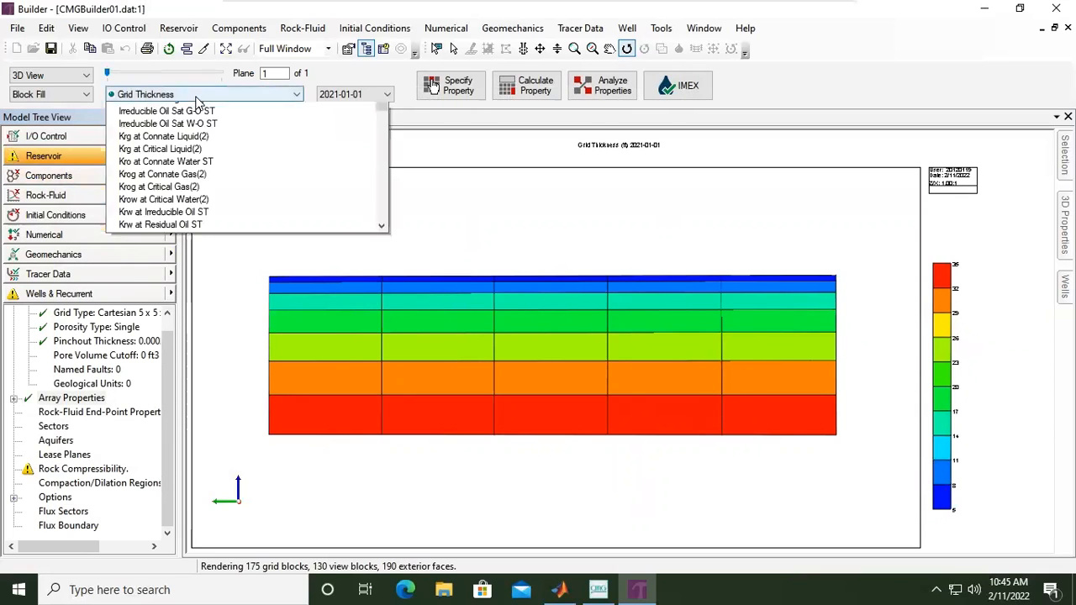
scroll(196, 99, "up", 5)
left_click(194, 120)
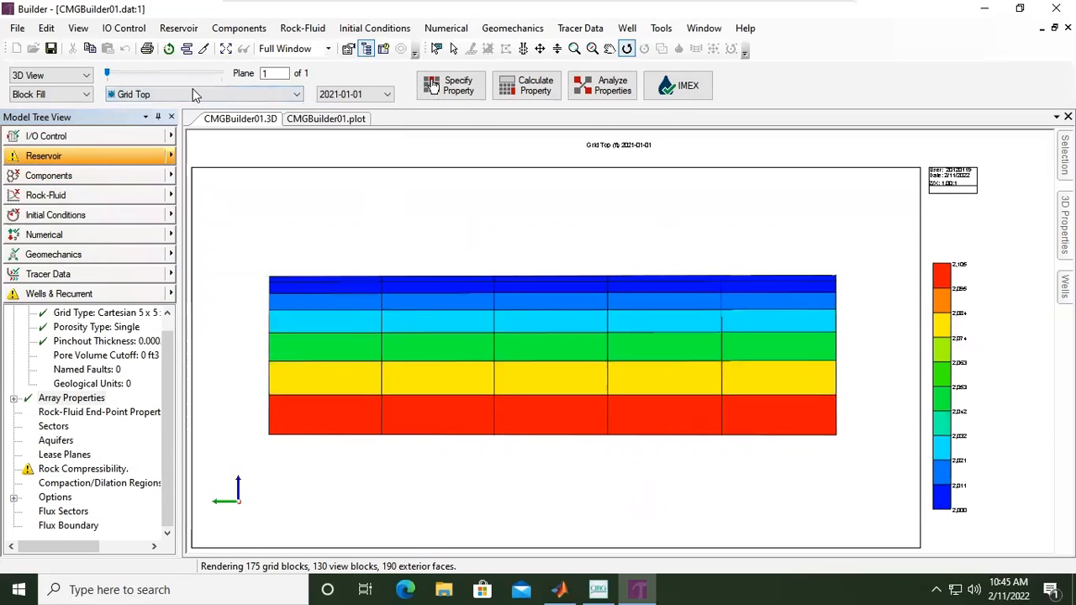
Step: Display the Oil Saturation property on the reservoir grid, followed by Water Saturation
left_click(193, 95)
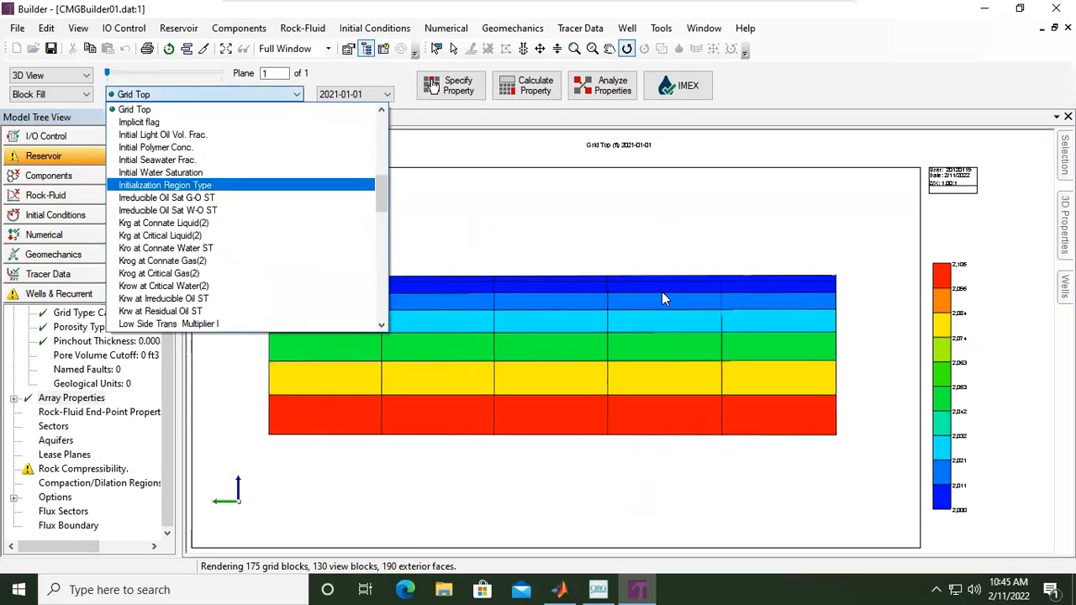
left_click_drag(384, 193, 388, 258)
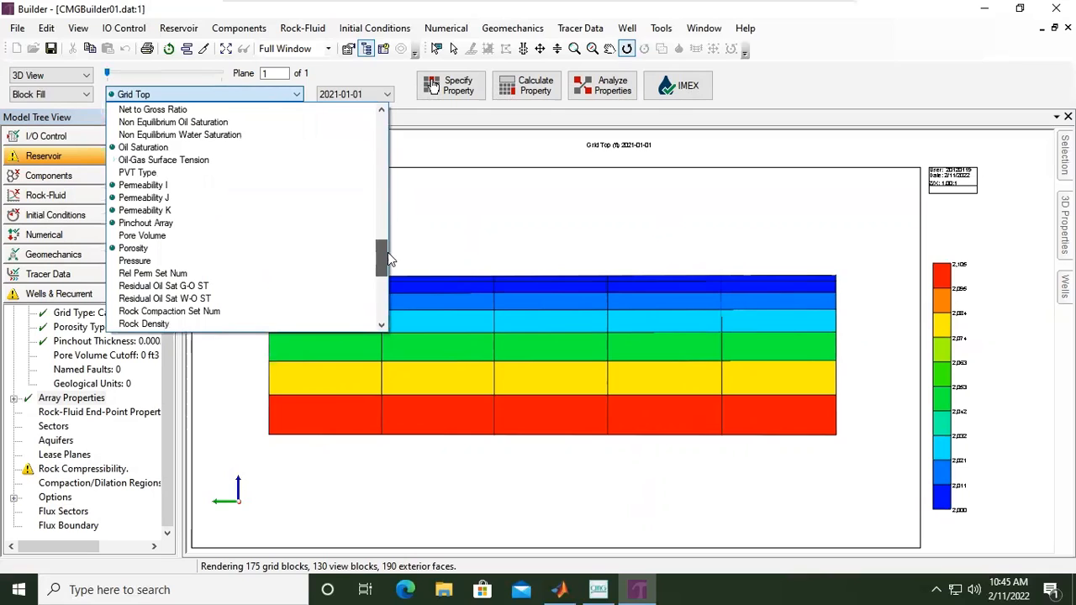
left_click(189, 147)
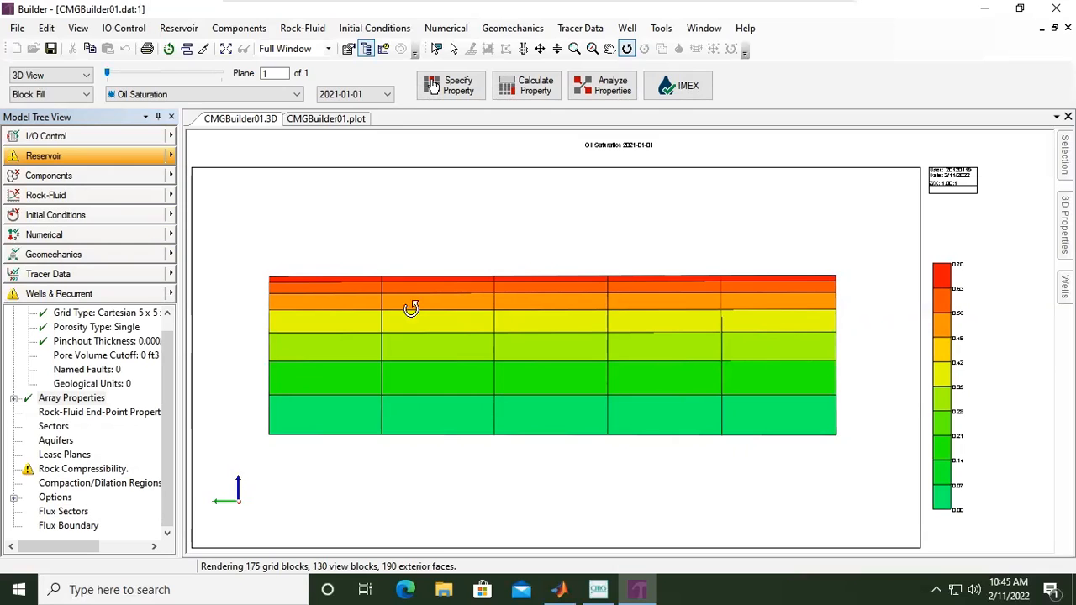
left_click(280, 94)
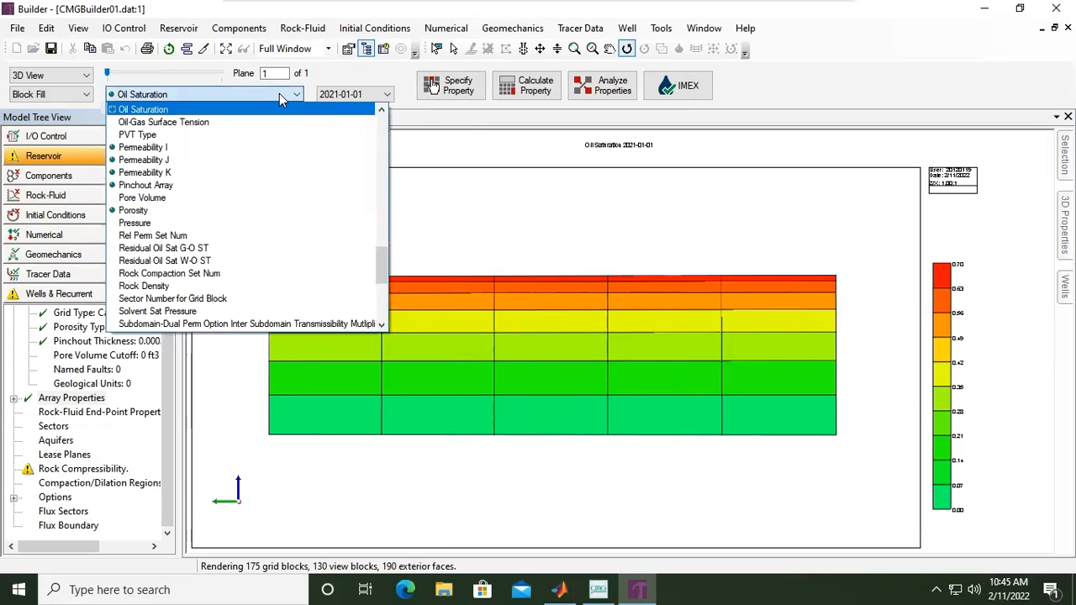
scroll(238, 244, "down", 6)
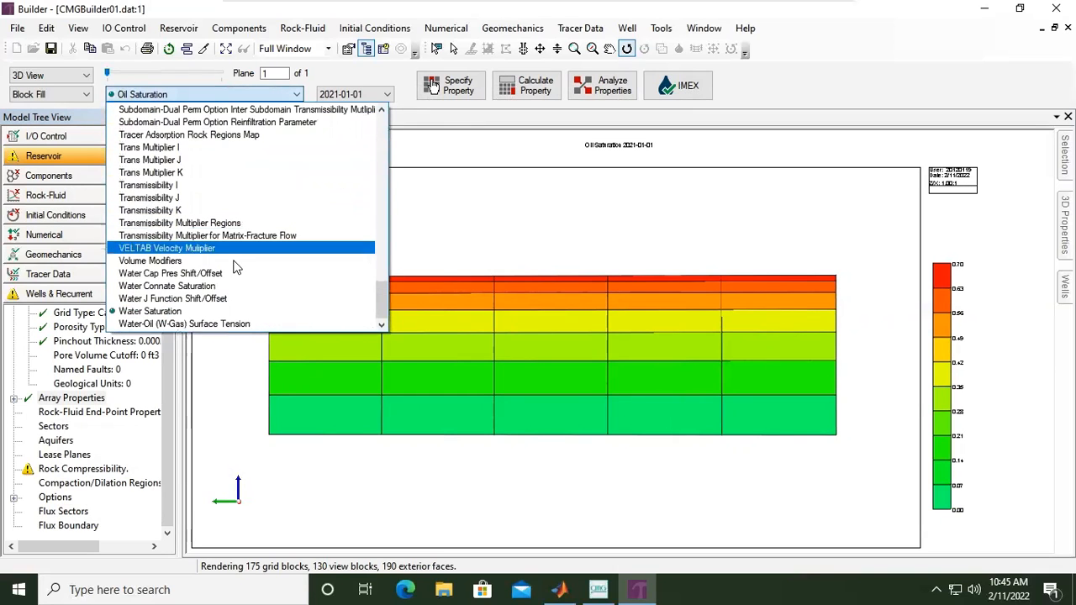
left_click(148, 311)
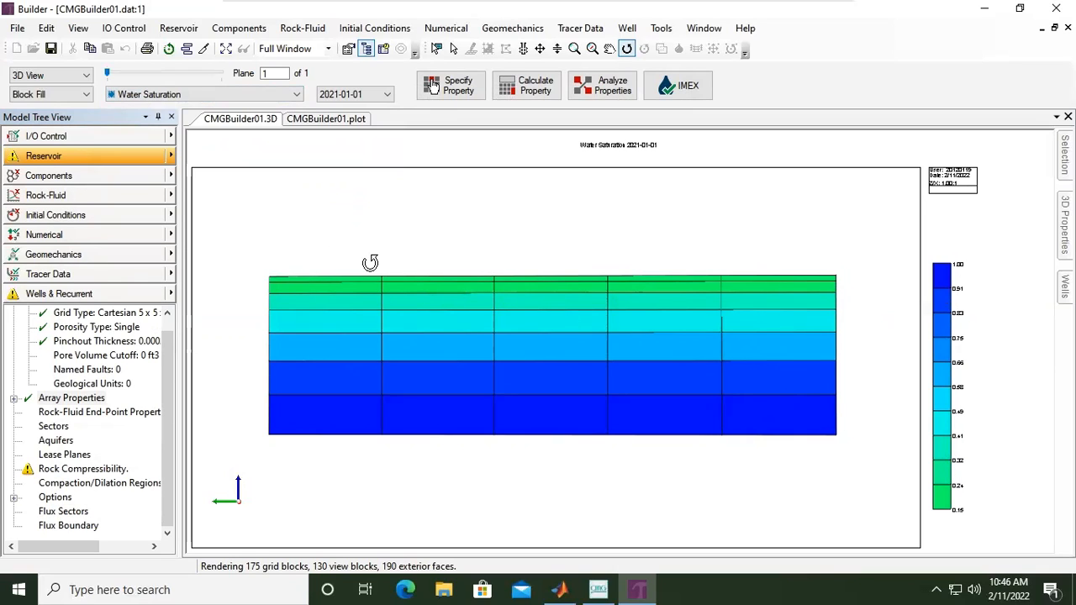
Step: Display the Permeability I property on the reservoir grid
left_click(279, 95)
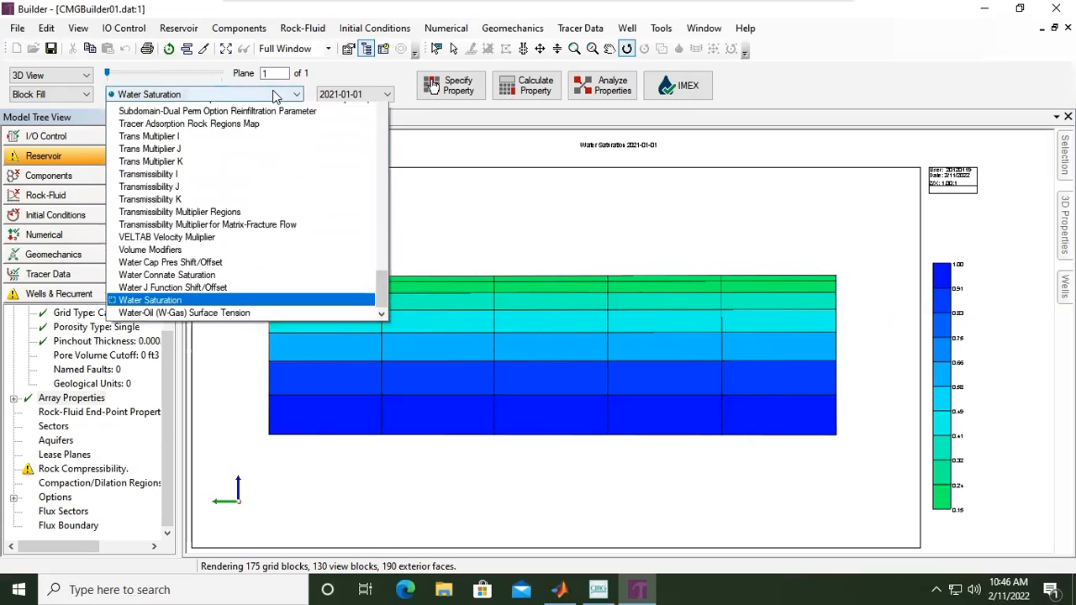
scroll(206, 231, "up", 3)
scroll(205, 231, "up", 8)
scroll(168, 252, "down", 3)
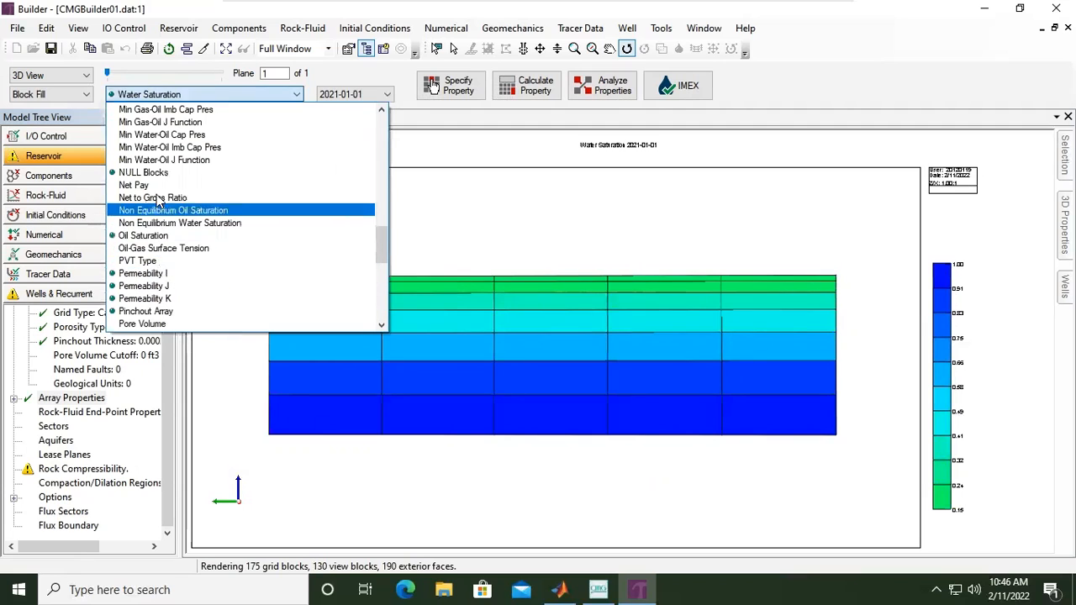
left_click(160, 273)
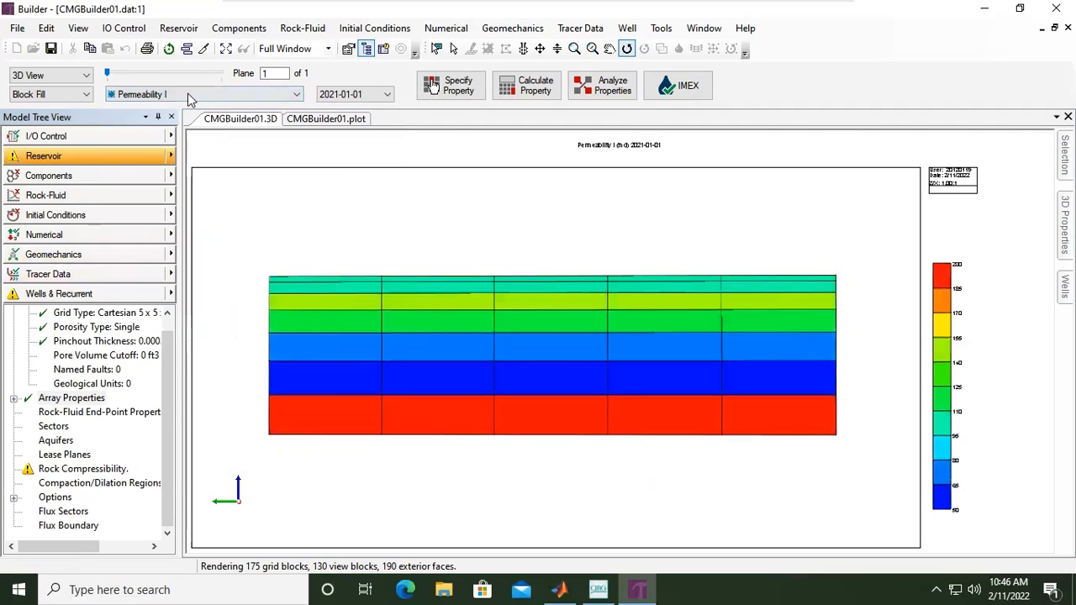
Step: Display the Permeability J property on the grid, followed by Permeability K
left_click(188, 93)
left_click(174, 124)
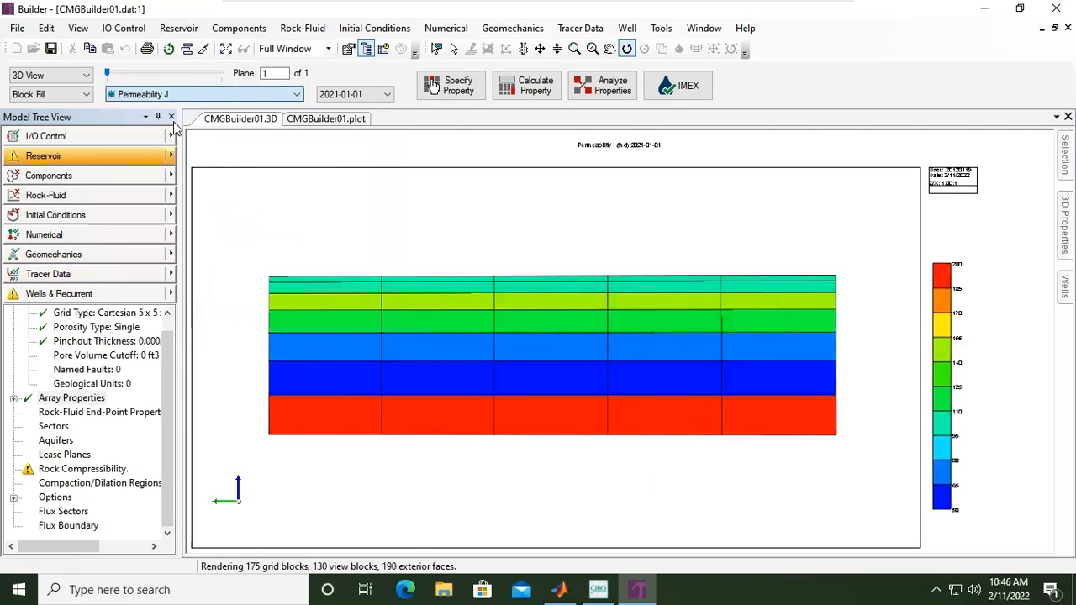
left_click(160, 97)
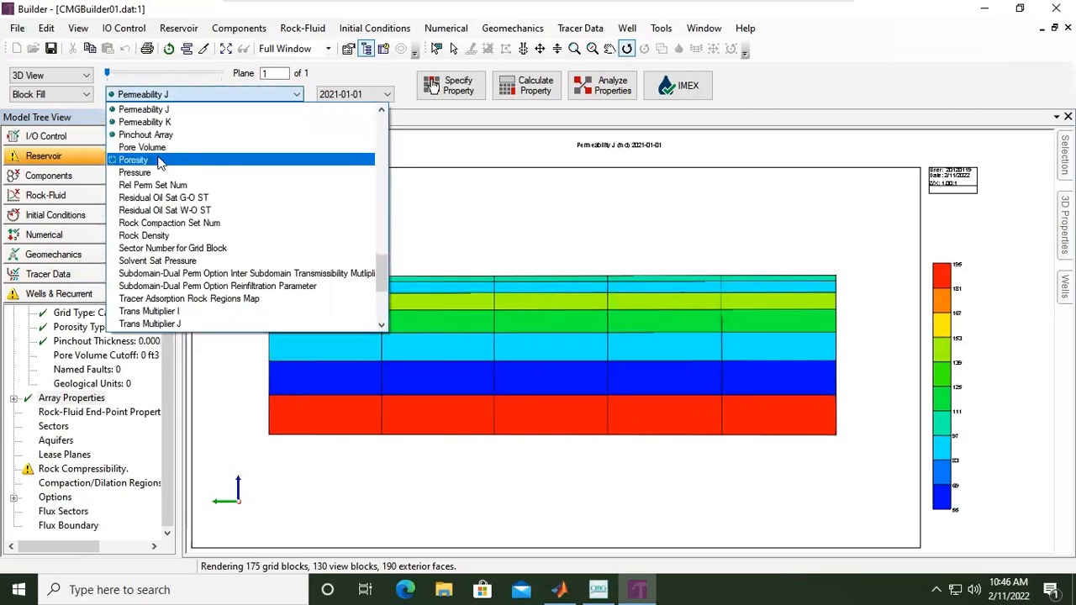
left_click(172, 124)
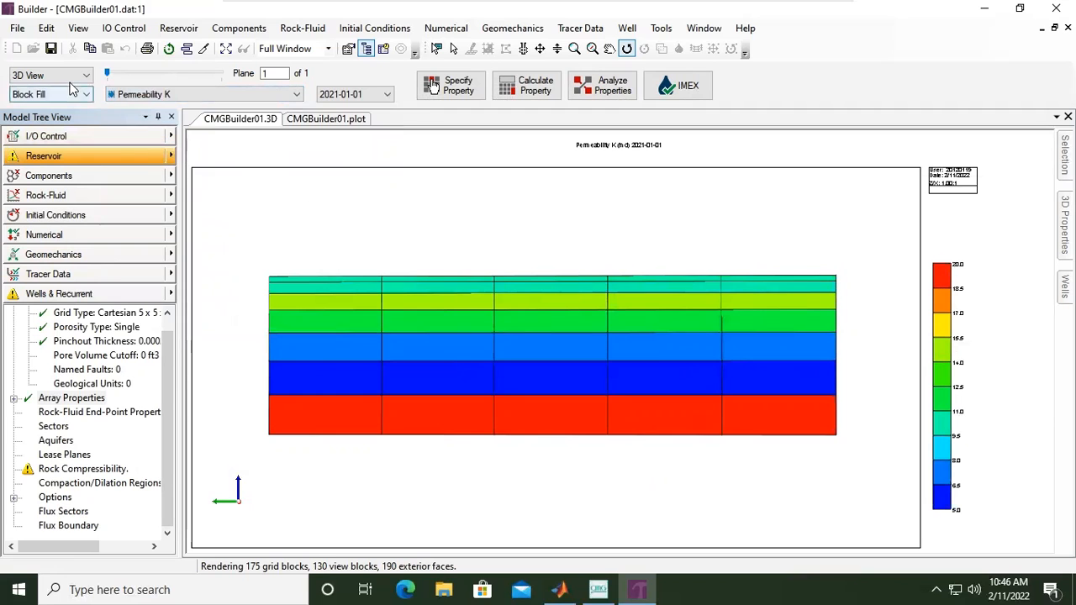
Step: Switch the grid to the IJ-2D Areal view and go through the Permeability K layers up to plane 7
left_click_drag(375, 305, 408, 339)
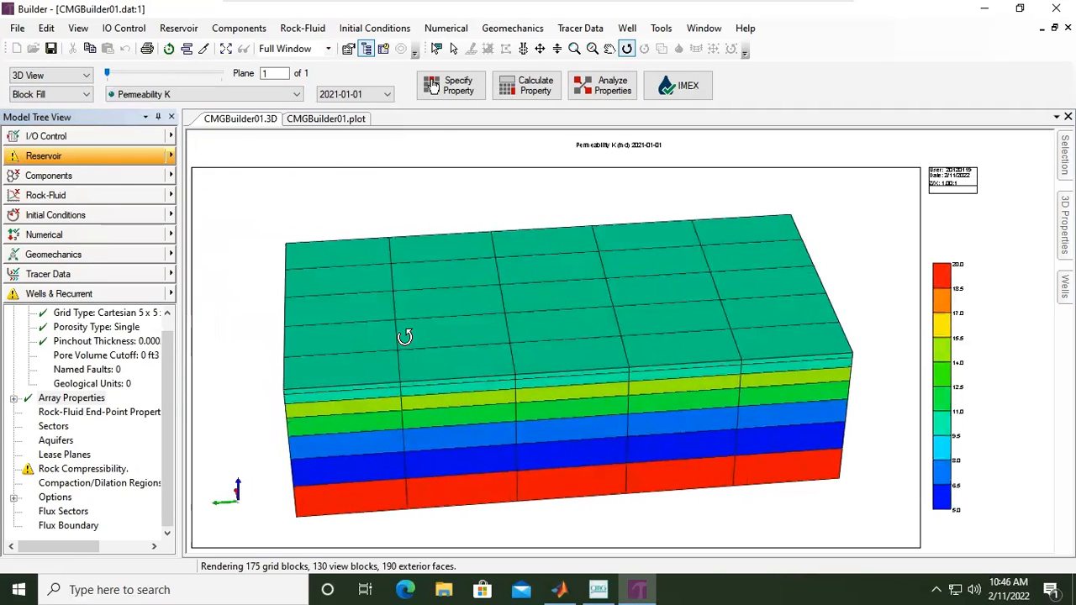
left_click(67, 77)
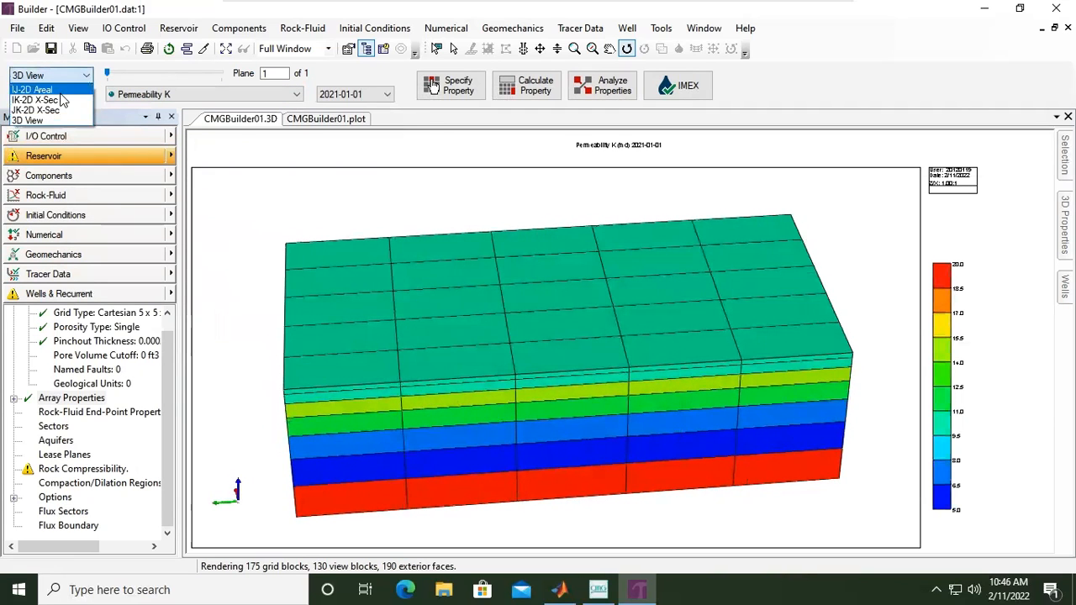
left_click(59, 97)
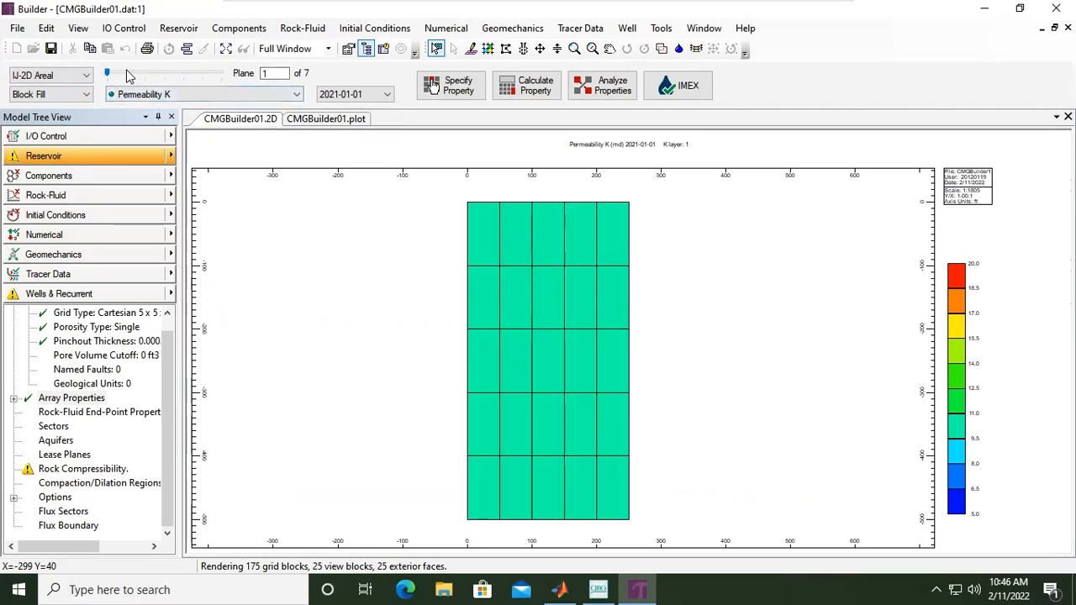
left_click_drag(124, 78, 144, 75)
left_click(169, 74)
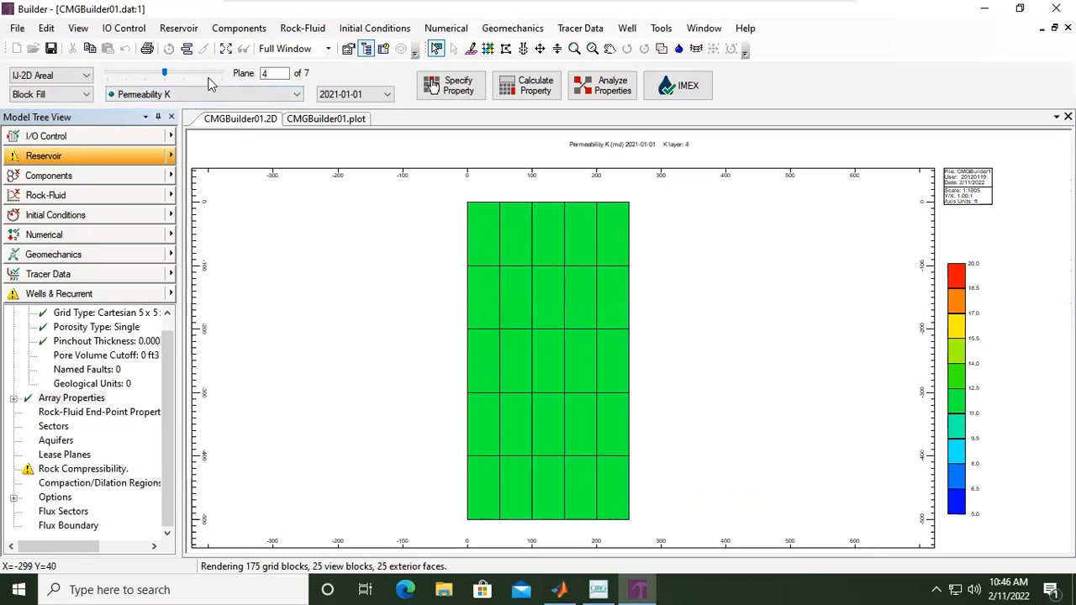
left_click(178, 74)
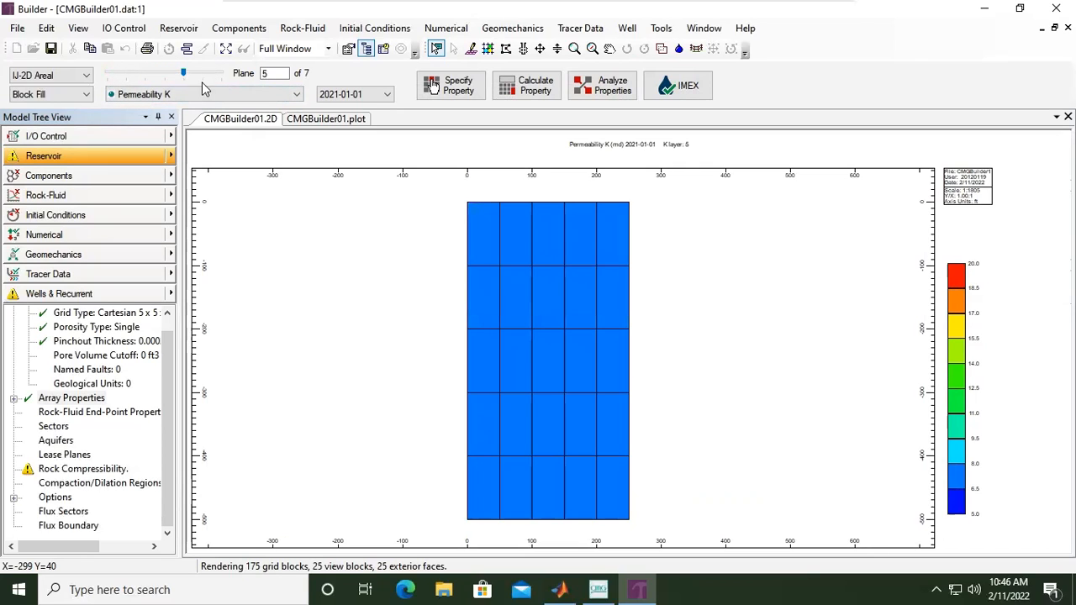
left_click(204, 74)
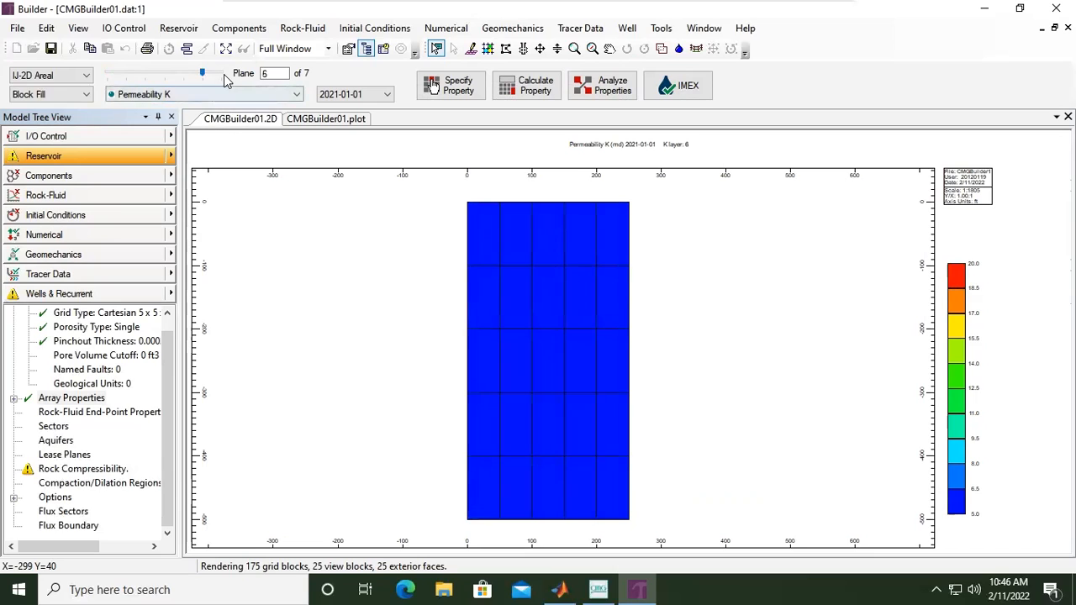
left_click(220, 74)
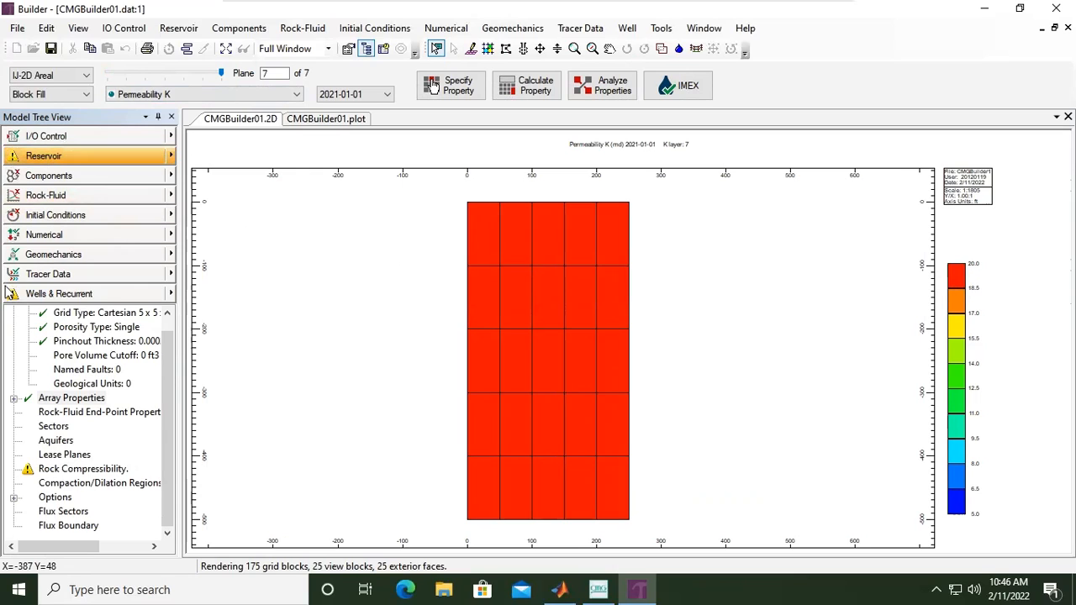
left_click_drag(170, 368, 170, 354)
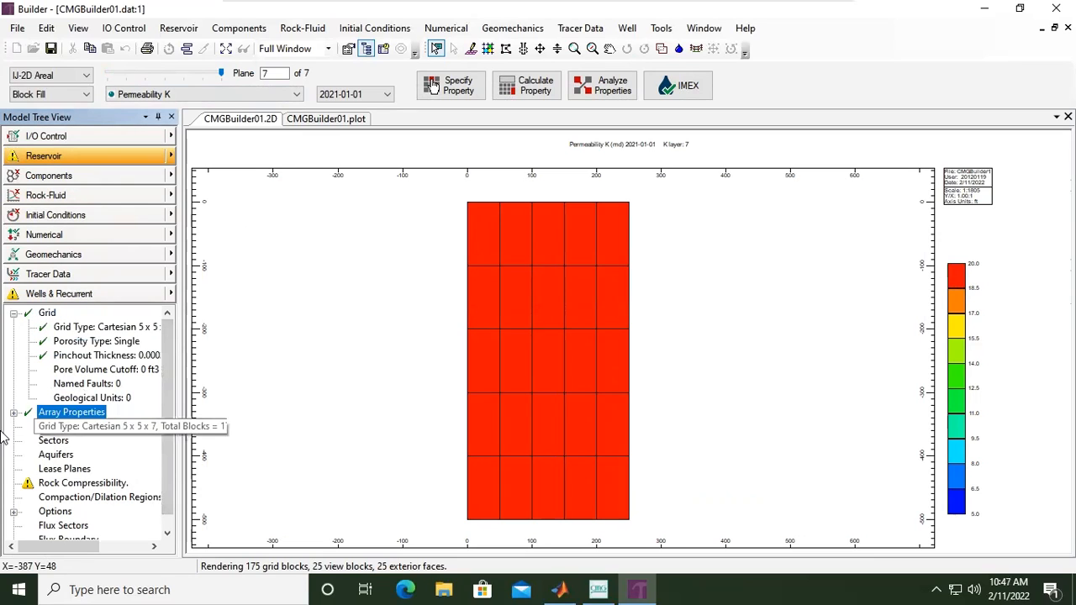
left_click_drag(166, 336, 162, 378)
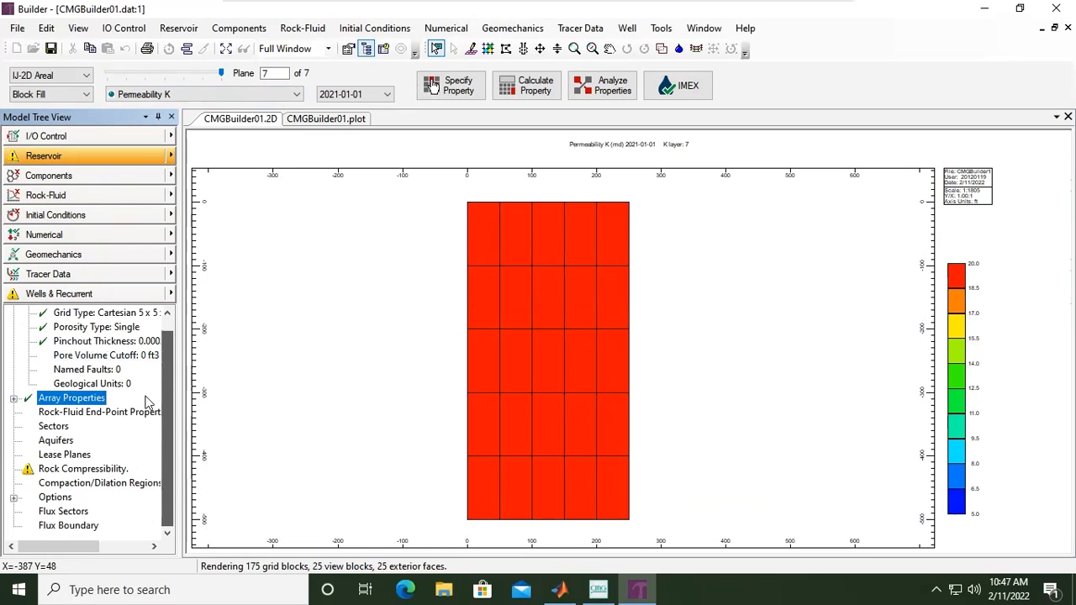
double_click(84, 472)
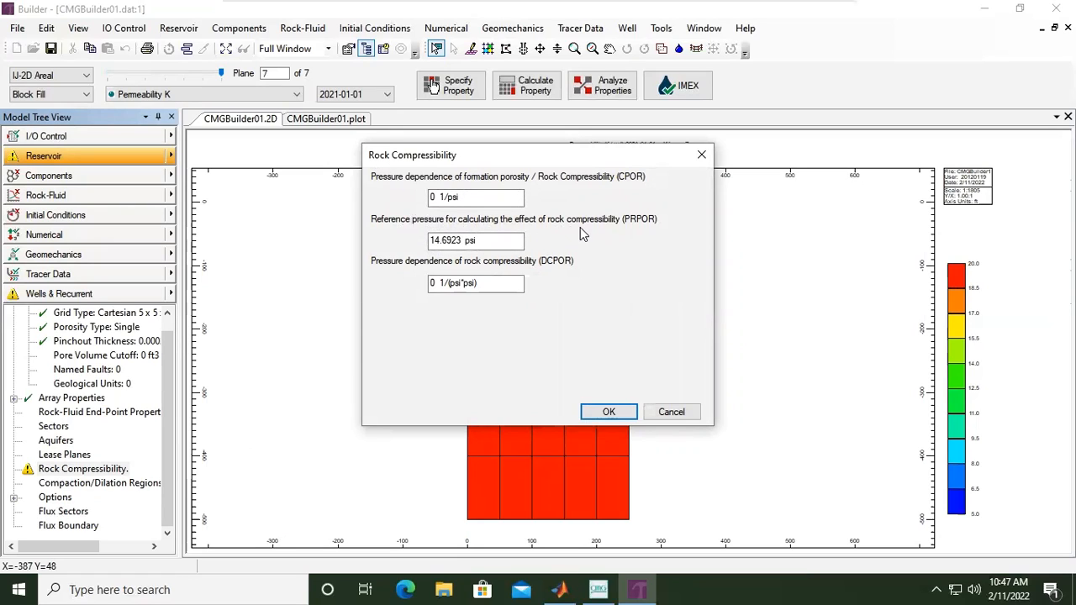
left_click_drag(521, 241, 415, 240)
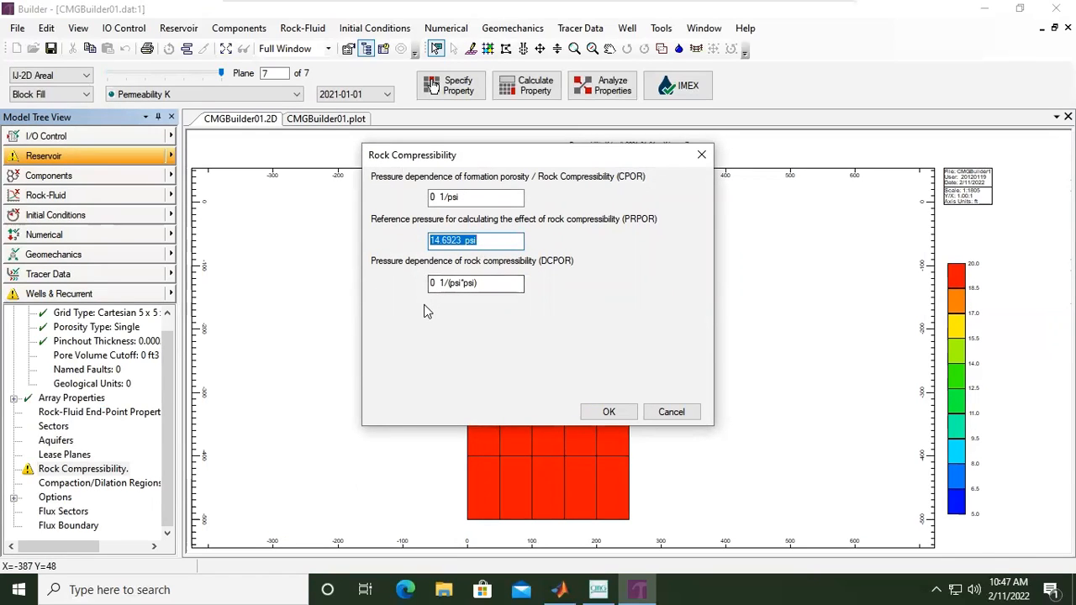
left_click(605, 412)
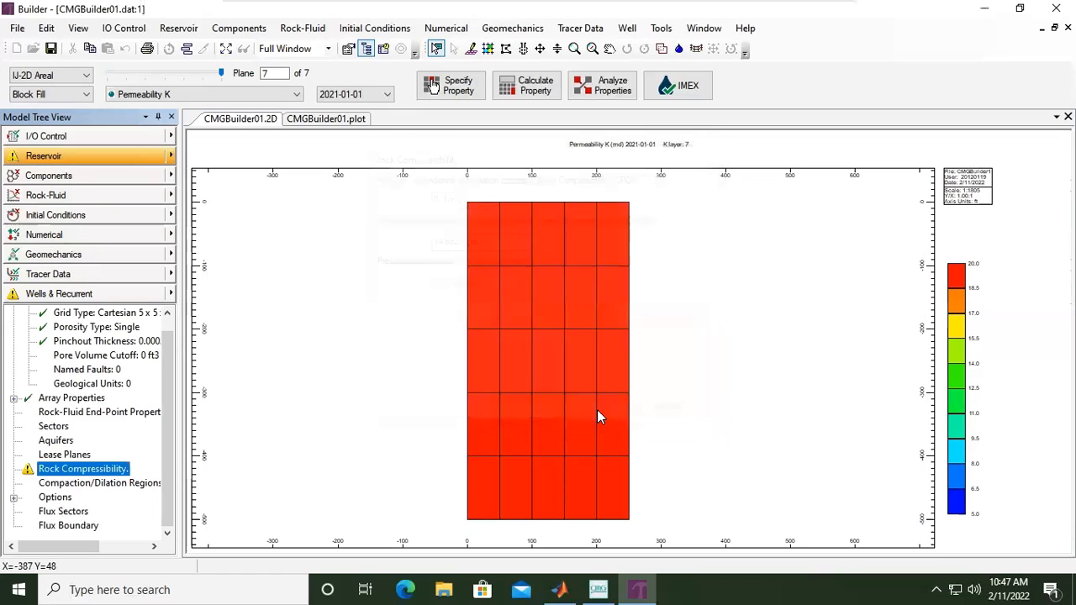
Step: Open the reservoir's Rock Compressibility settings and set the rock compressibility (CPOR) to 3e-6 1/psi
double_click(108, 474)
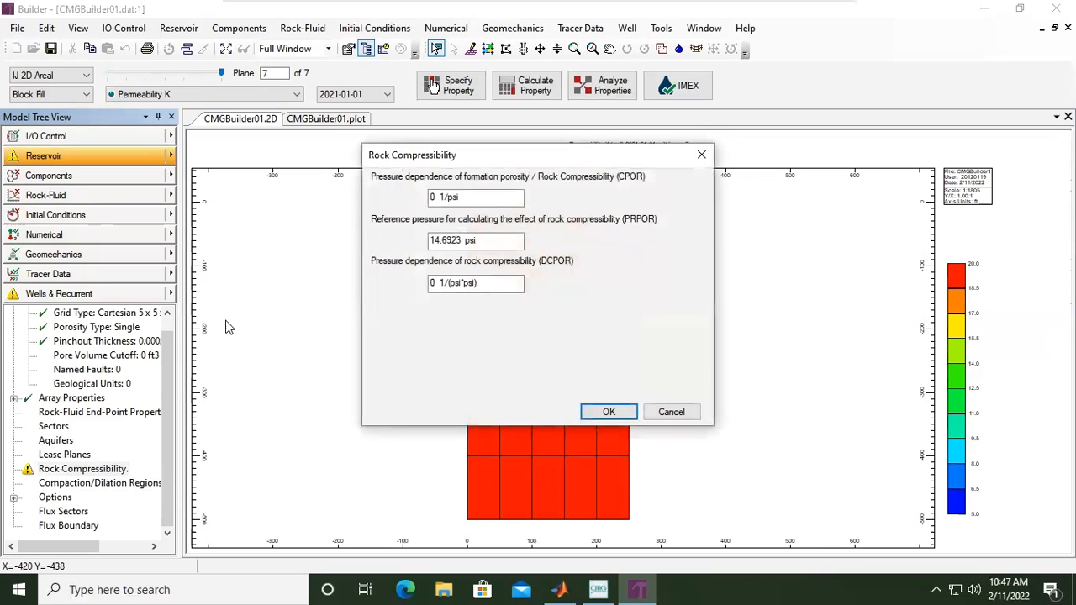
left_click_drag(443, 155, 429, 192)
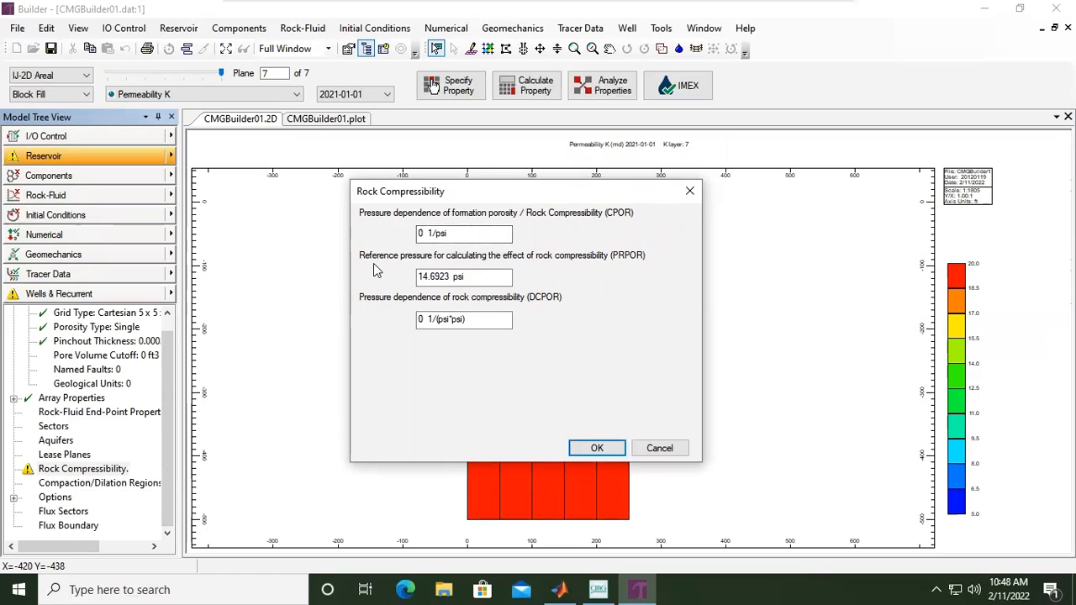
left_click(427, 237)
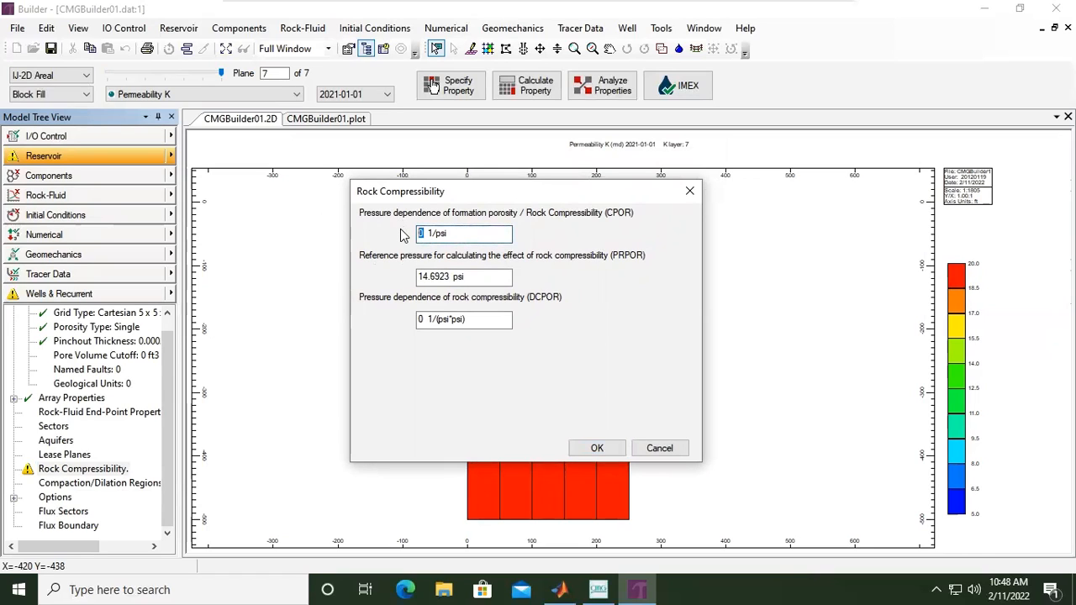
type("3e-")
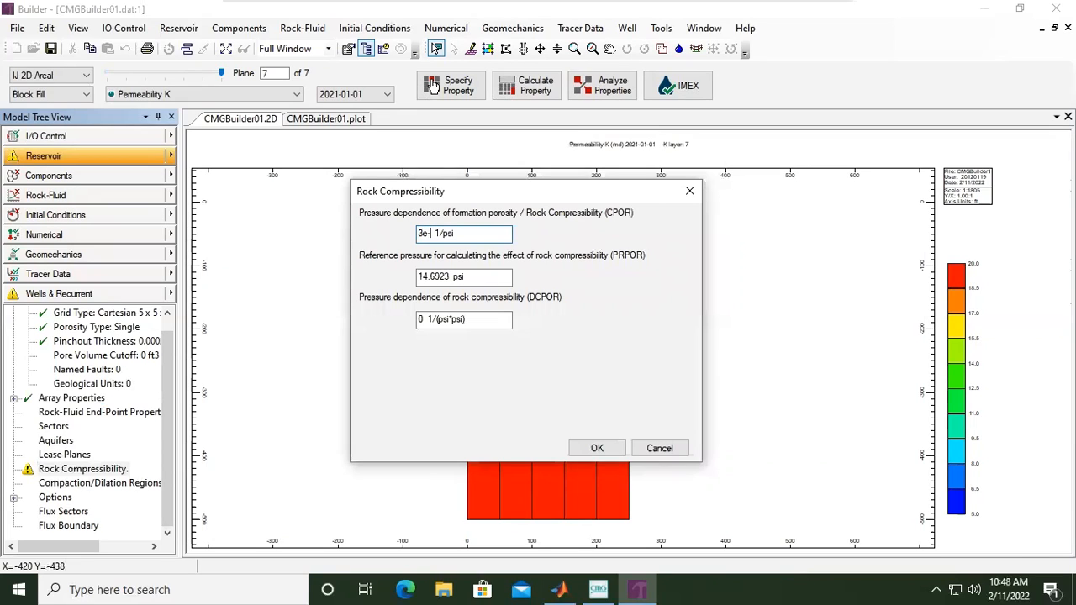
type("6")
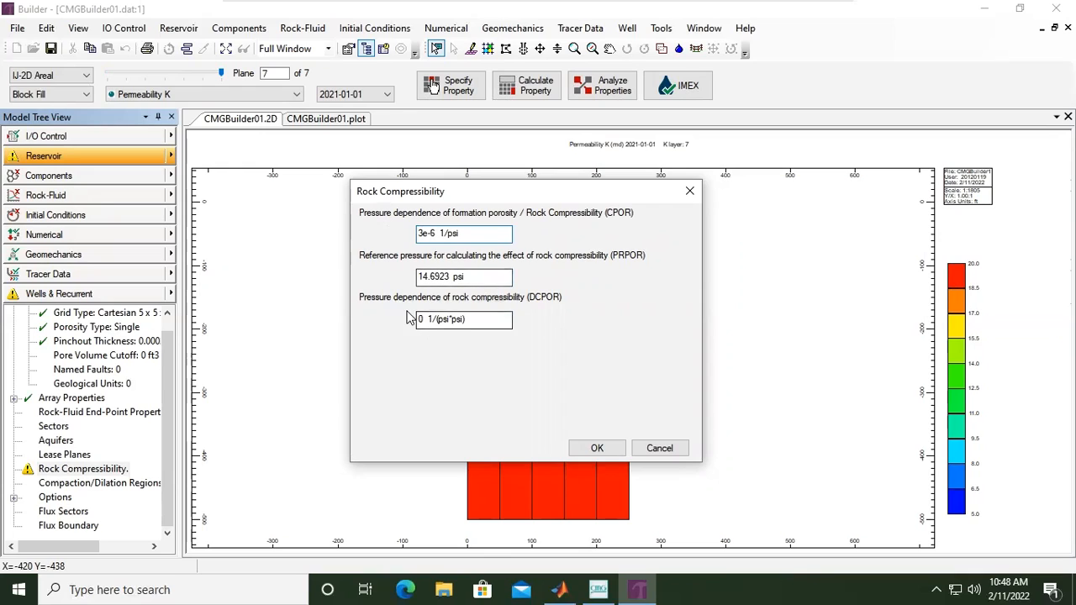
Step: Copy the CPOR value 3e-6 into the pressure dependence of rock compressibility (DCPOR)
left_click_drag(437, 234, 418, 235)
right_click(424, 237)
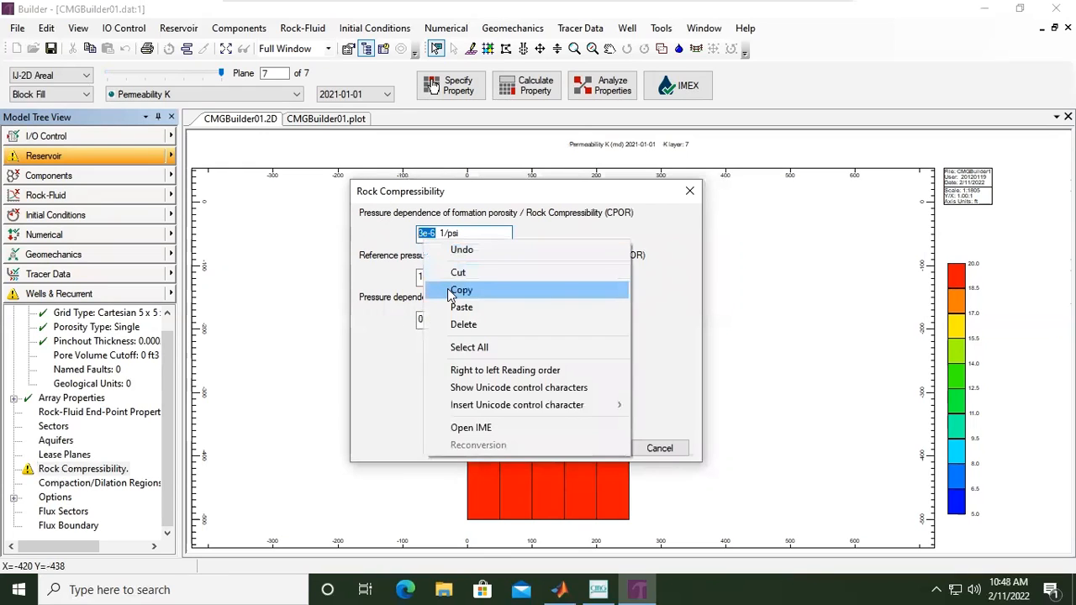
left_click(450, 291)
left_click_drag(425, 320, 412, 320)
right_click(420, 320)
left_click(454, 386)
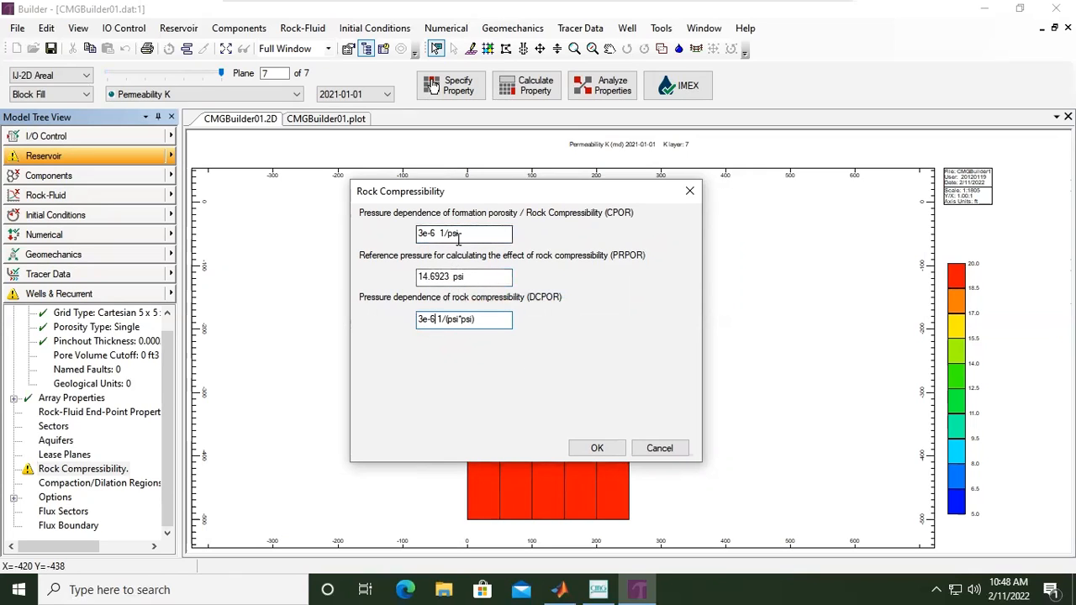
Step: Accept the rock compressibility settings and go to the model's Components section
left_click(590, 451)
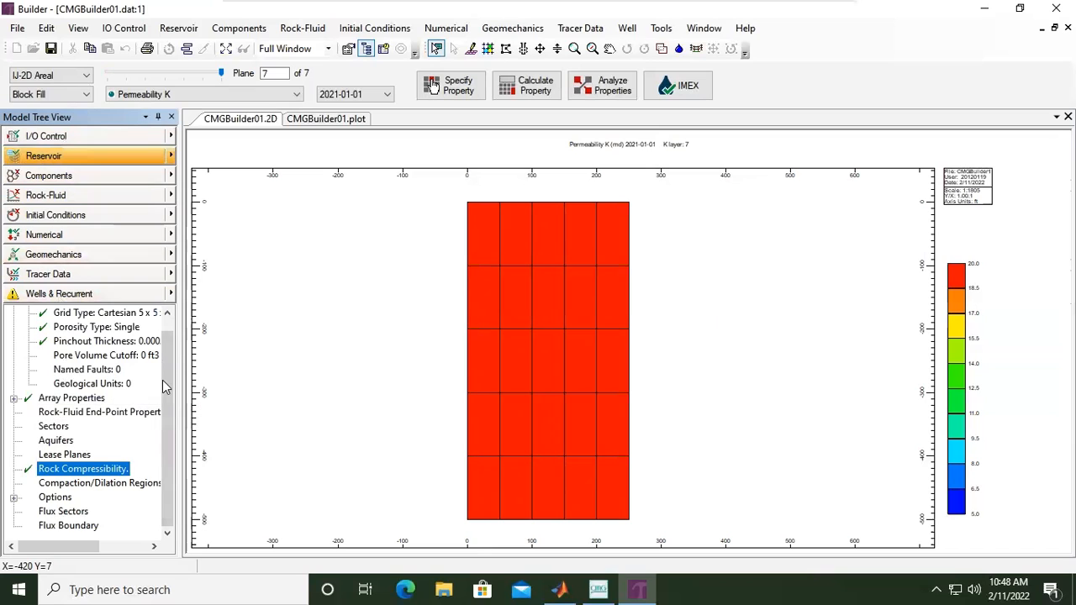
left_click(171, 178)
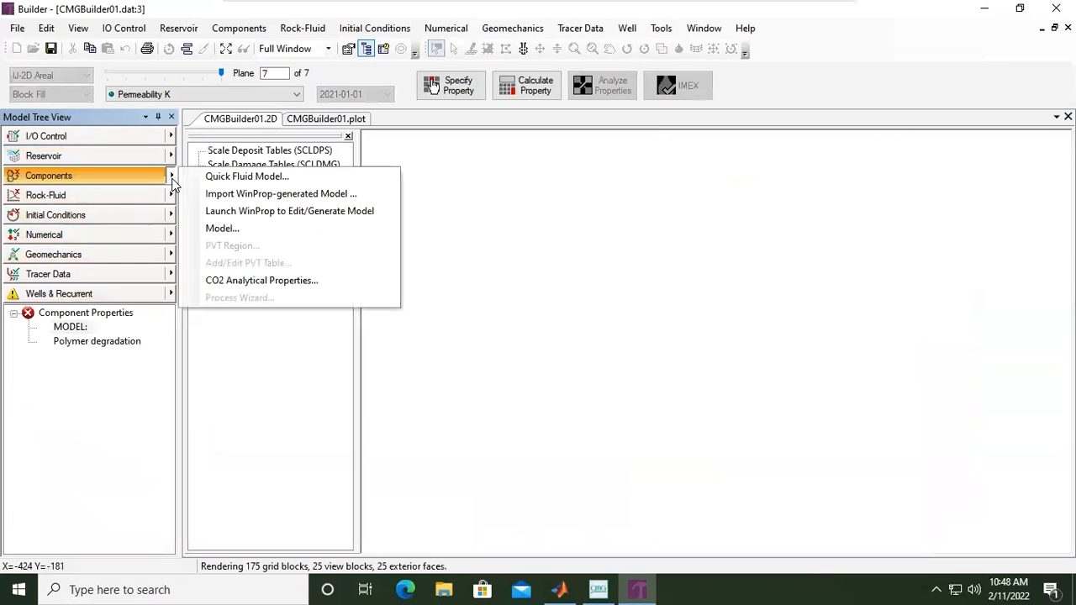
left_click(85, 173)
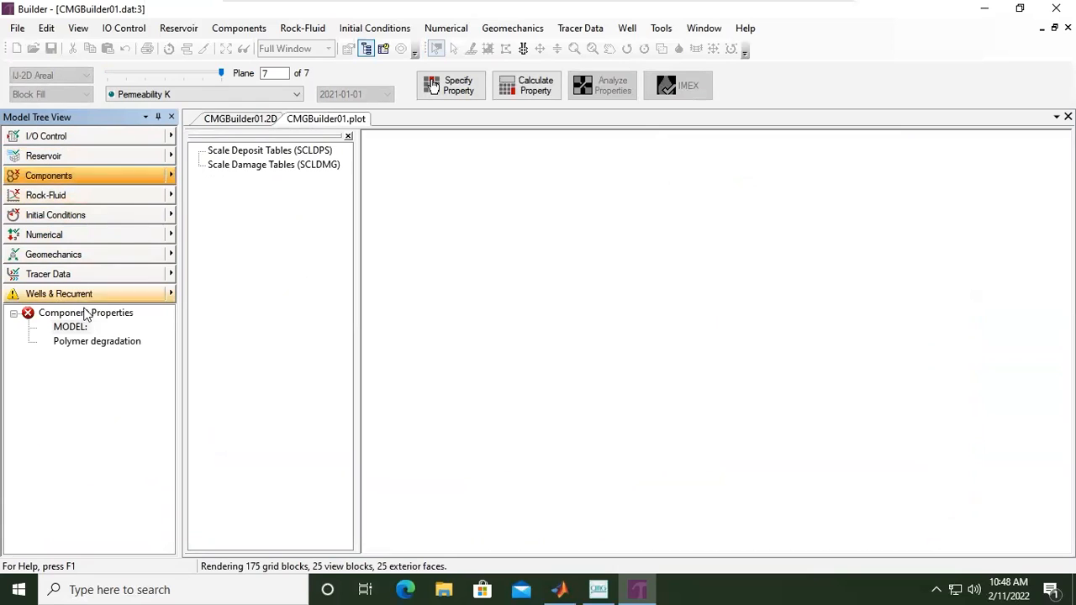
left_click(59, 315)
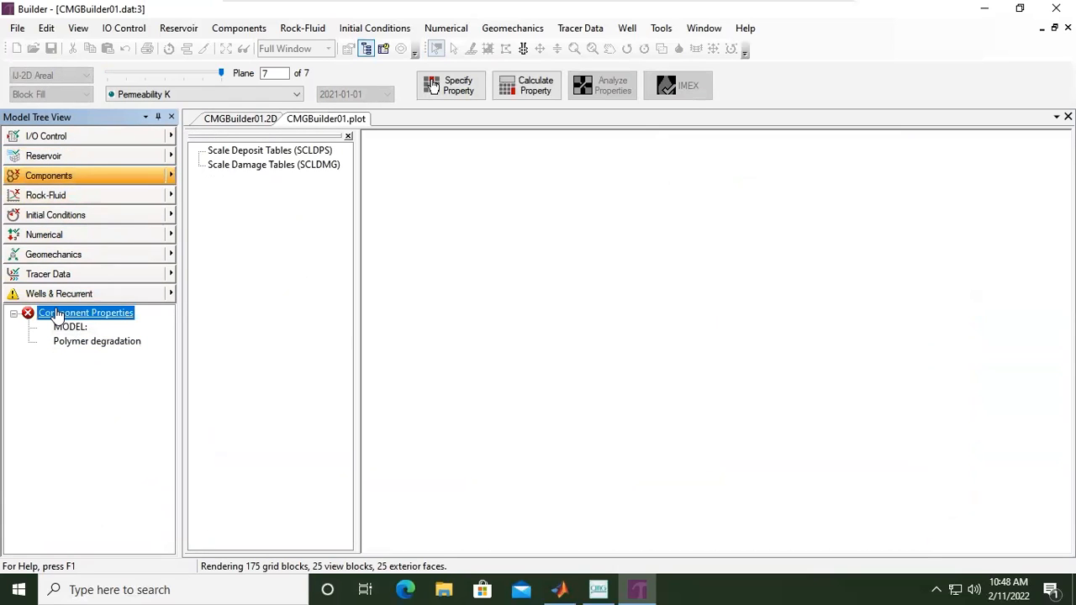
Step: Start a quick BLACKOIL fluid model using correlations from the component model's quick model options
double_click(71, 328)
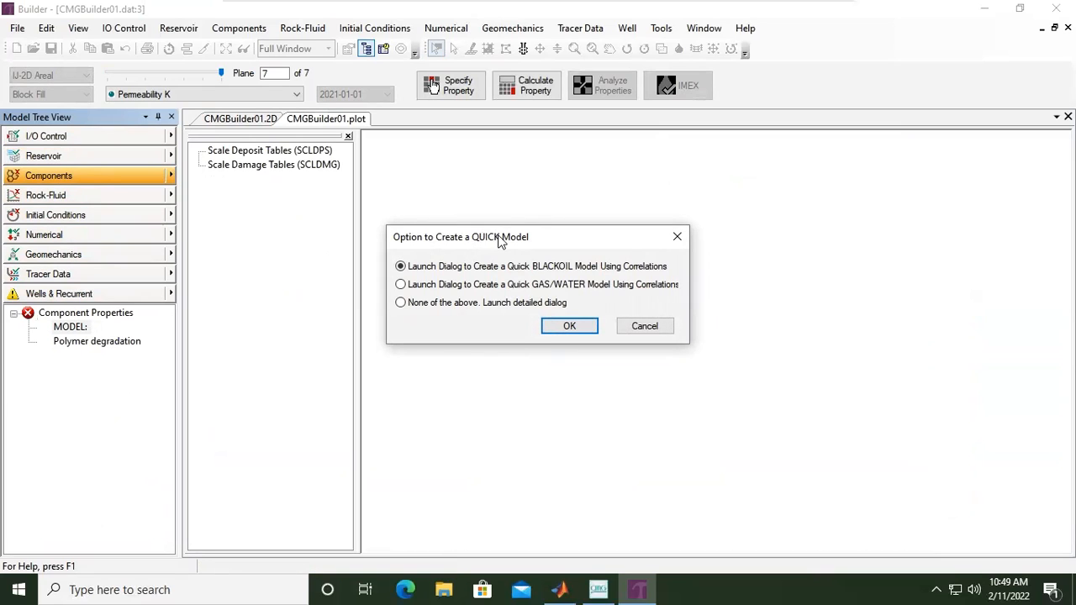
left_click(679, 238)
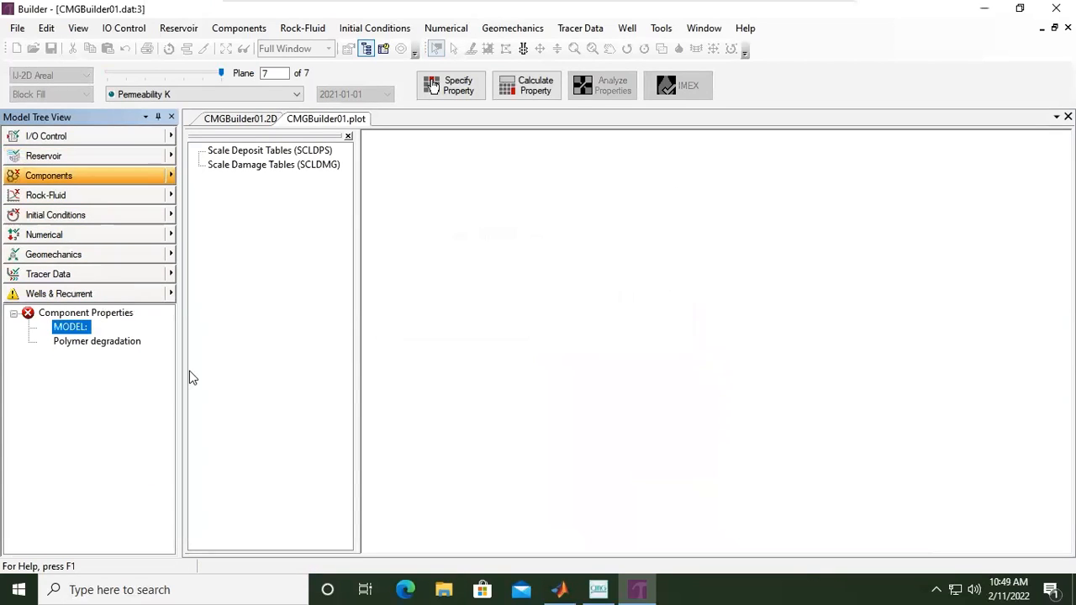
double_click(130, 345)
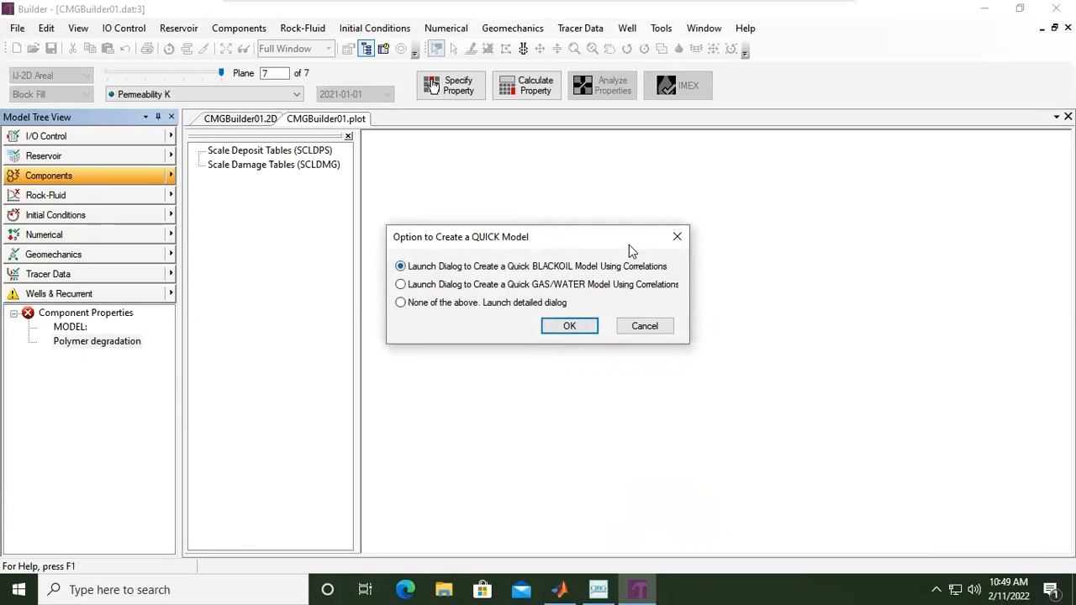
left_click(679, 229)
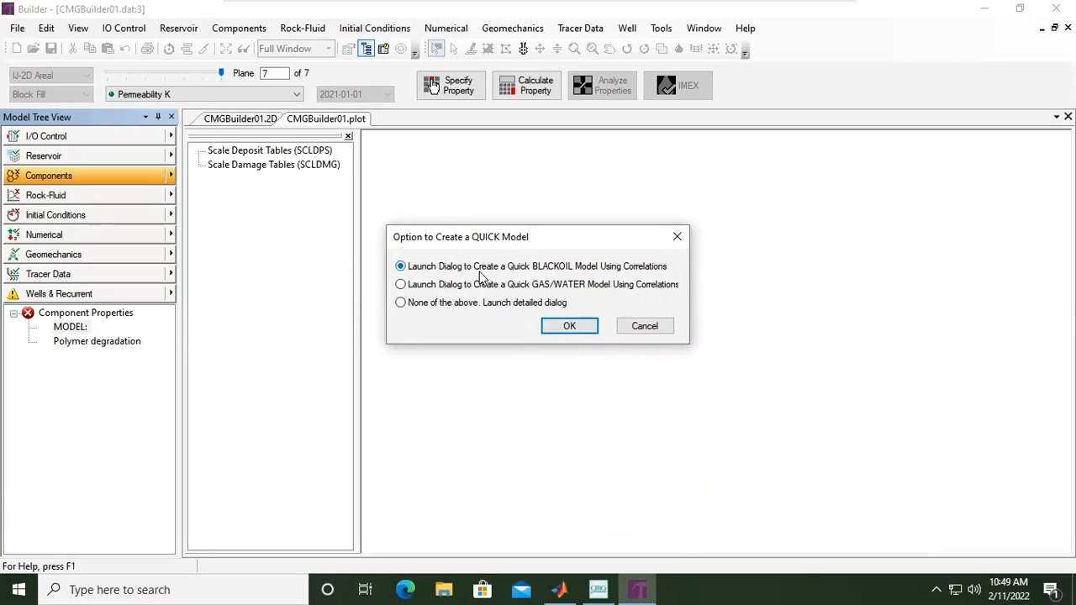
left_click(402, 286)
left_click(414, 300)
left_click(401, 265)
left_click(586, 330)
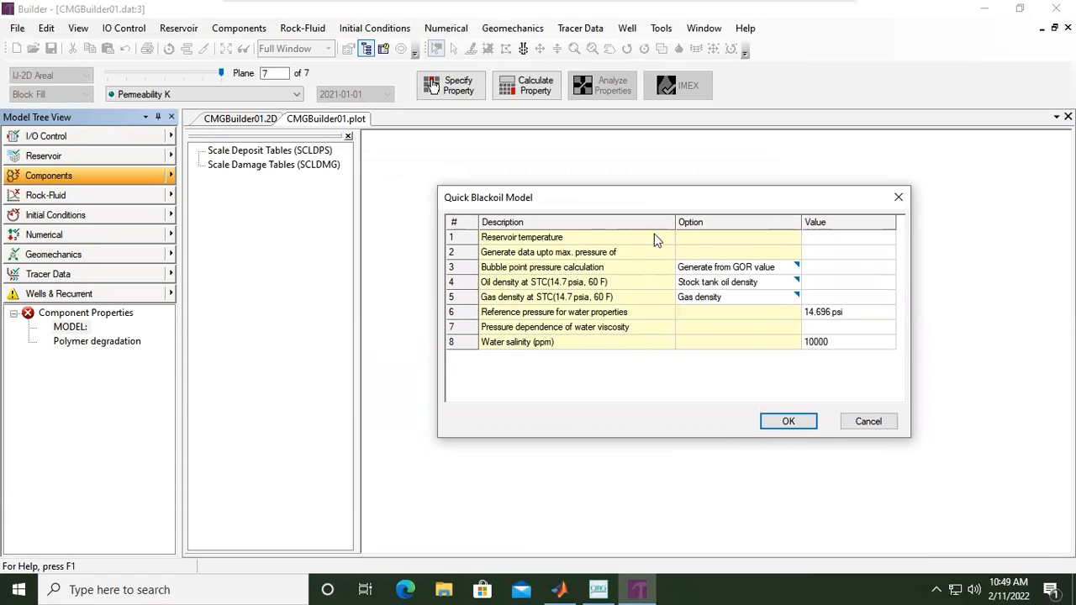
Step: Set the reservoir temperature to 180 F and the maximum pressure for data generation to 5000 psi
left_click(844, 239)
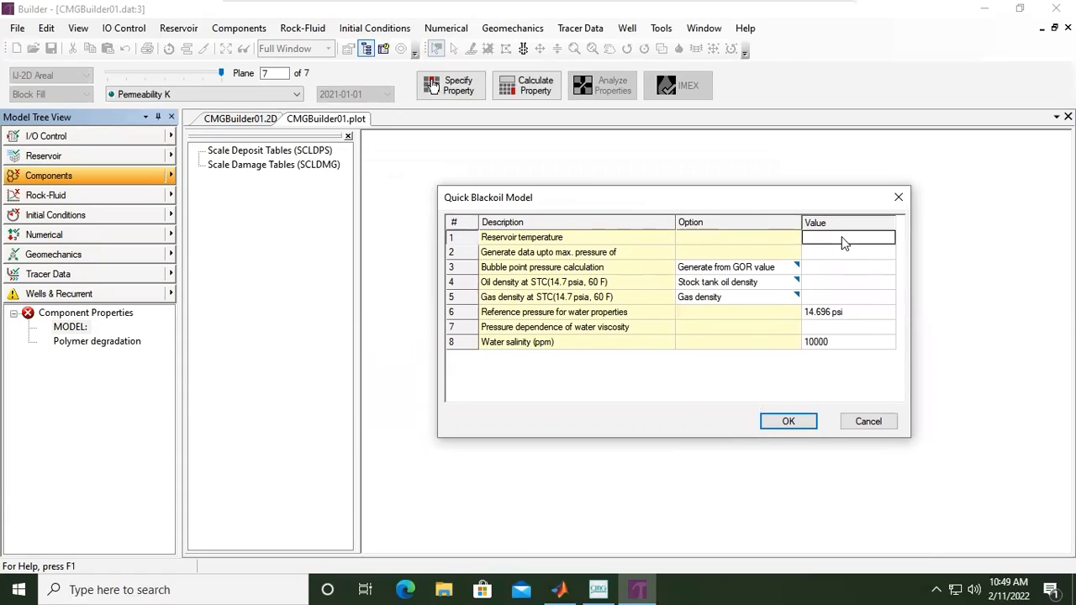
type("180")
left_click(827, 252)
type("5000")
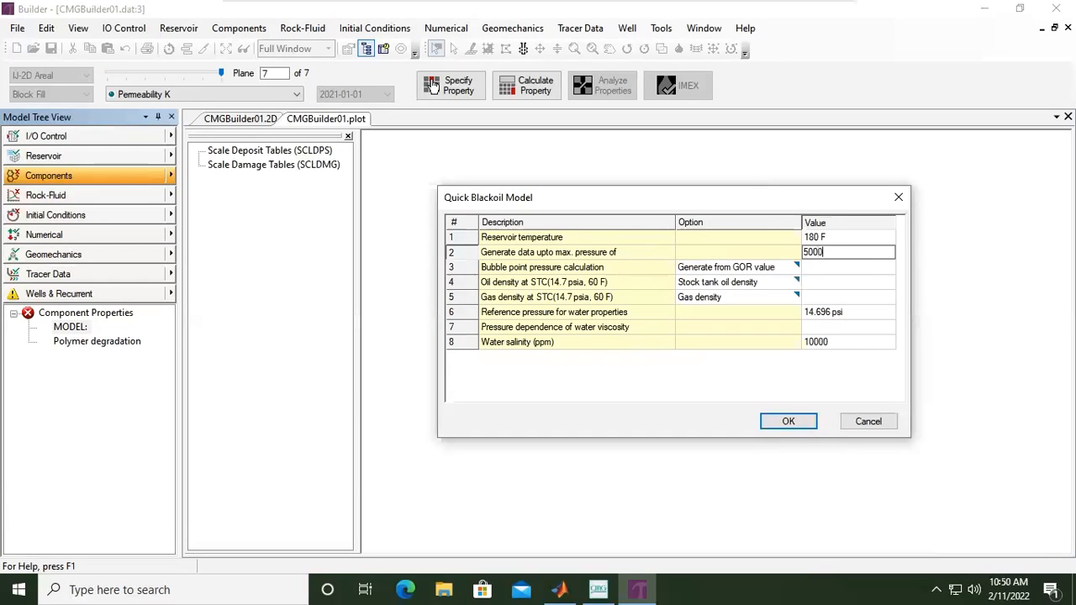
Step: Try a maximum pressure of 7000 psi for the generated data and dismiss the correlation notice
key("Home")
key("Delete")
type("7")
left_click(854, 268)
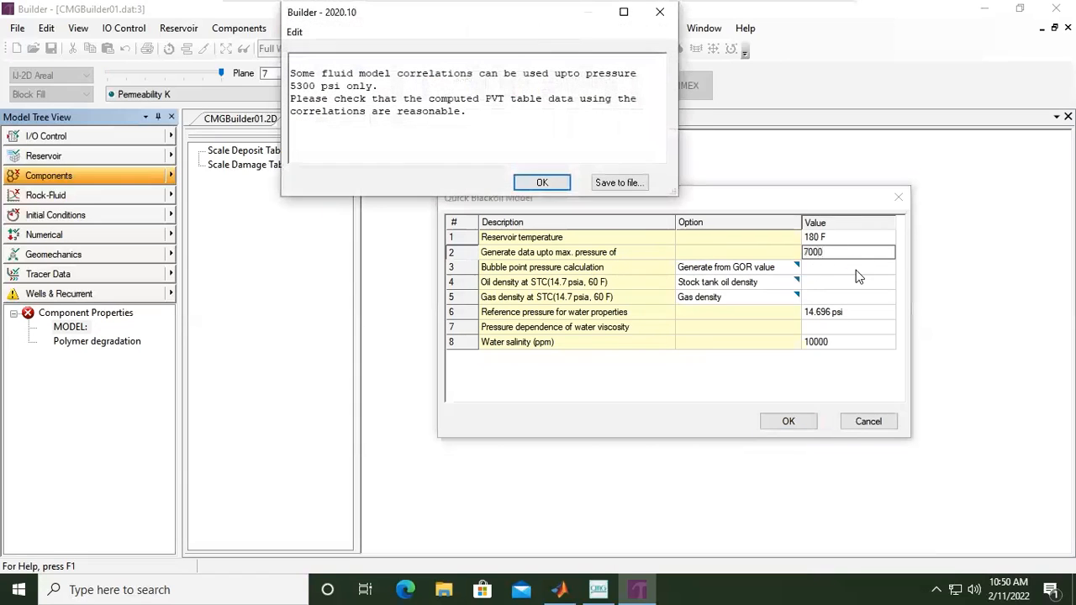
left_click_drag(363, 25, 384, 89)
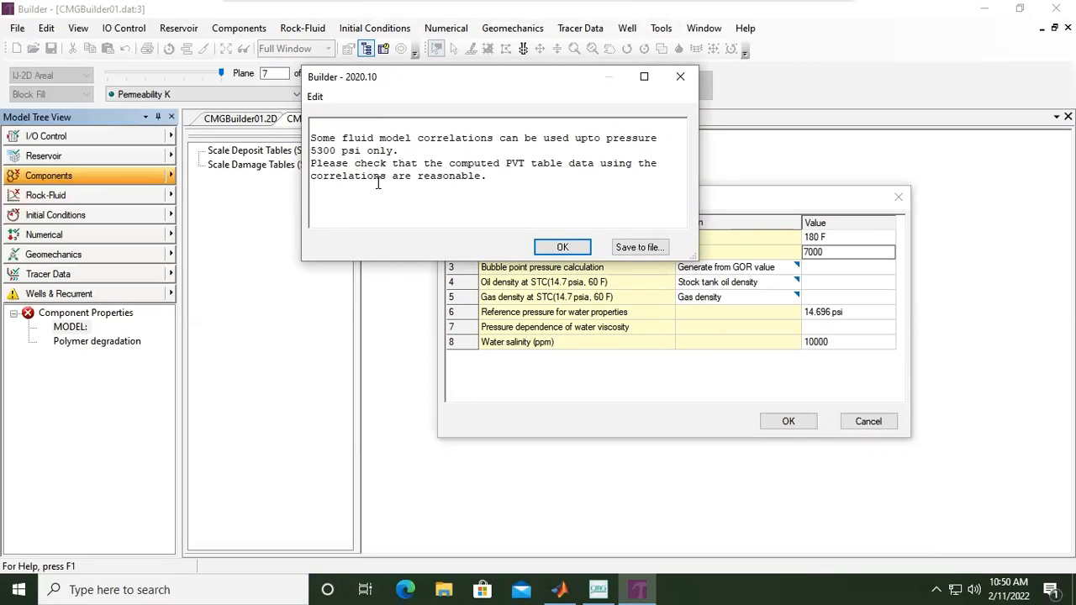
left_click(563, 247)
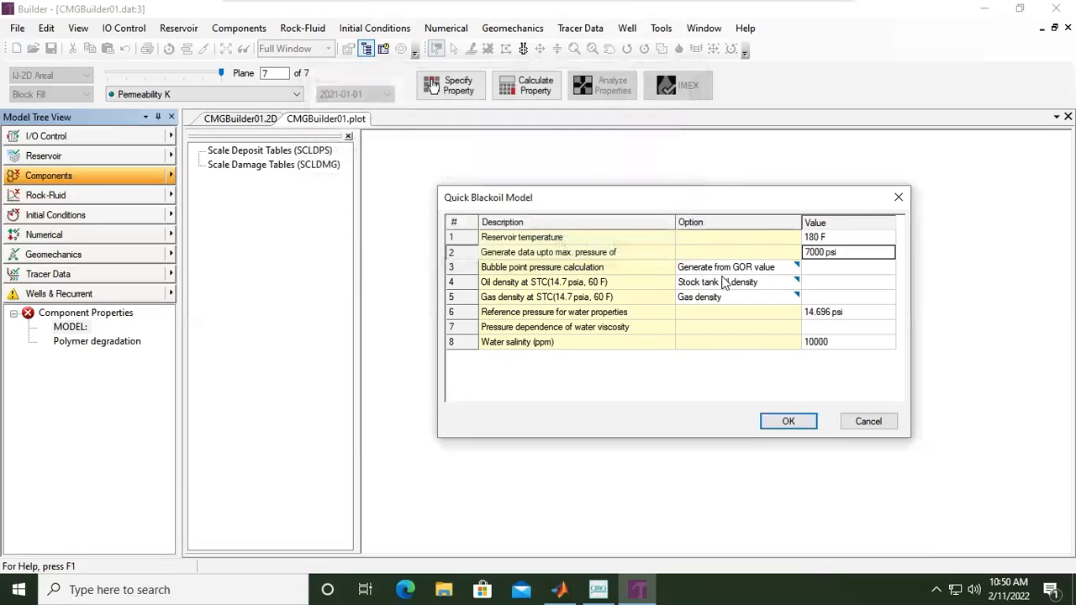
Step: Set the maximum pressure for the generated data back to 5000 psi
double_click(807, 256)
left_click(806, 255)
key("BackSpace")
type("5")
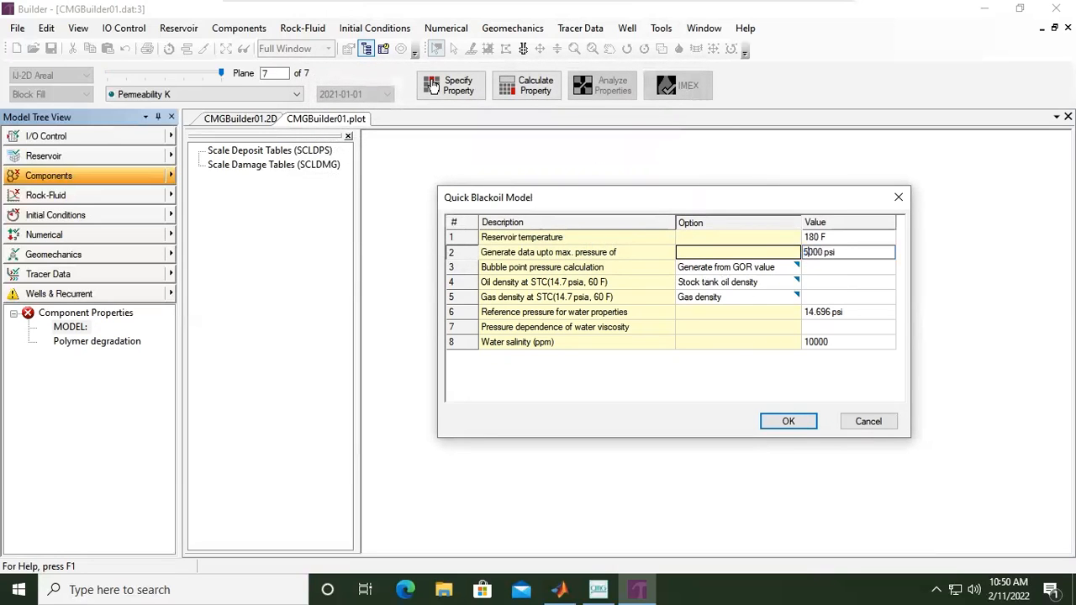
Step: Switch the bubble point pressure calculation to Value provided and enter 1250 psi
left_click(817, 267)
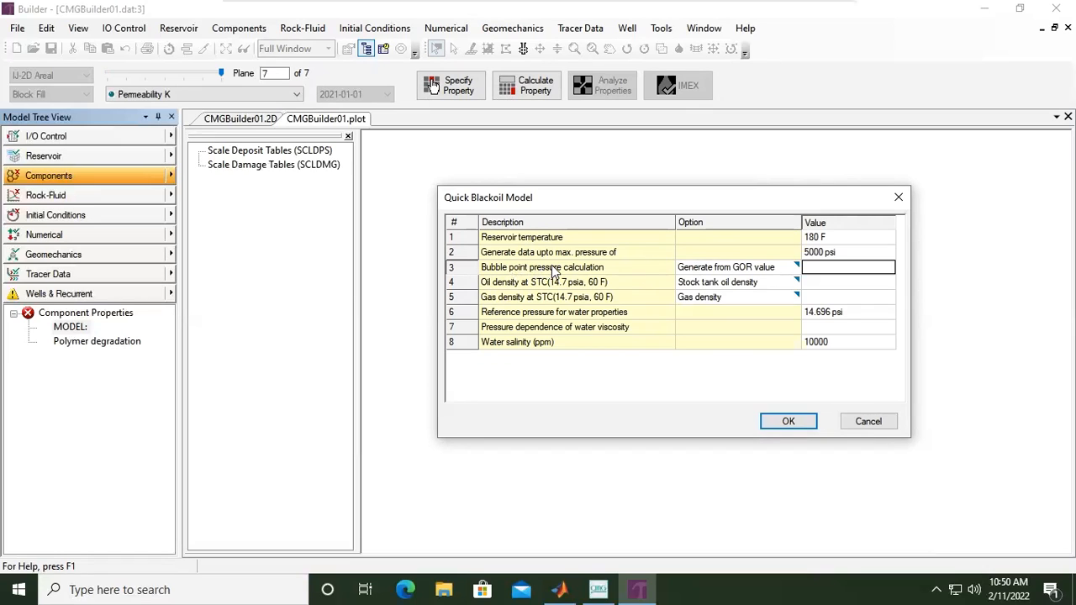
left_click(789, 270)
left_click(796, 269)
left_click(797, 268)
left_click(794, 268)
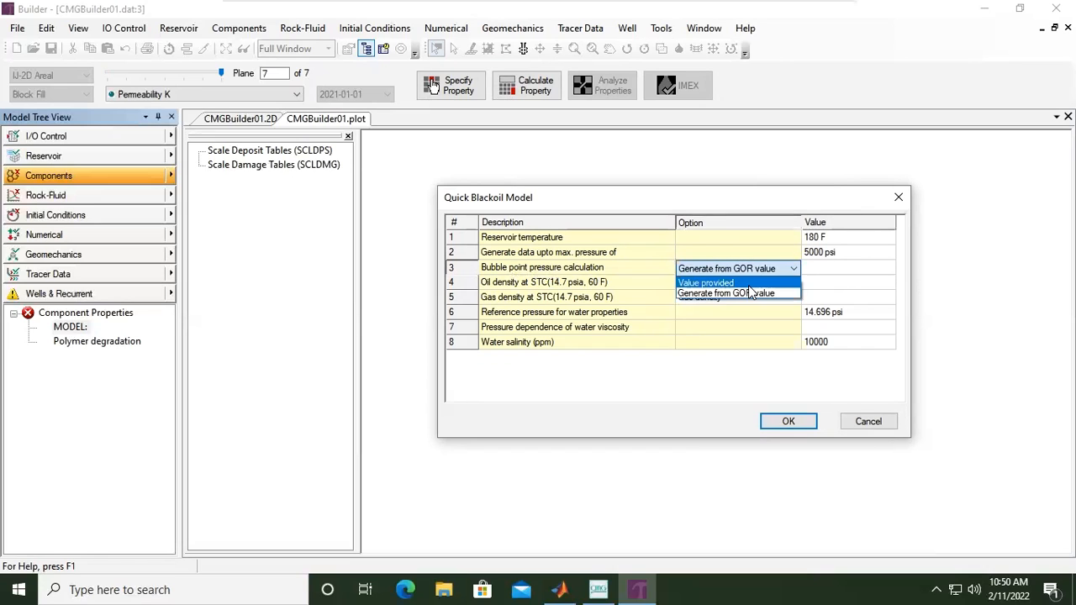
left_click(748, 284)
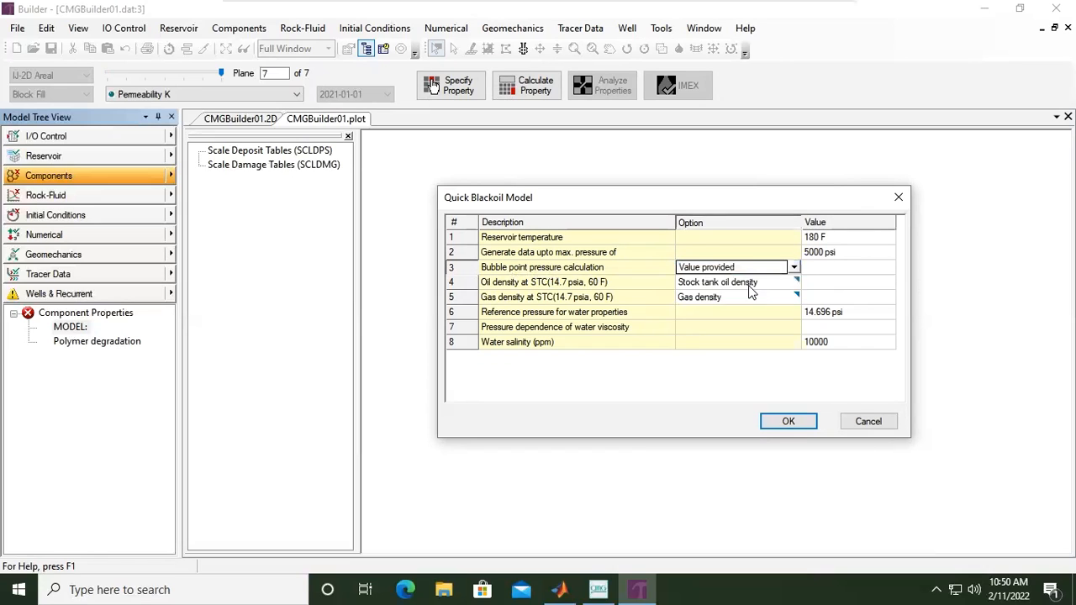
left_click(839, 270)
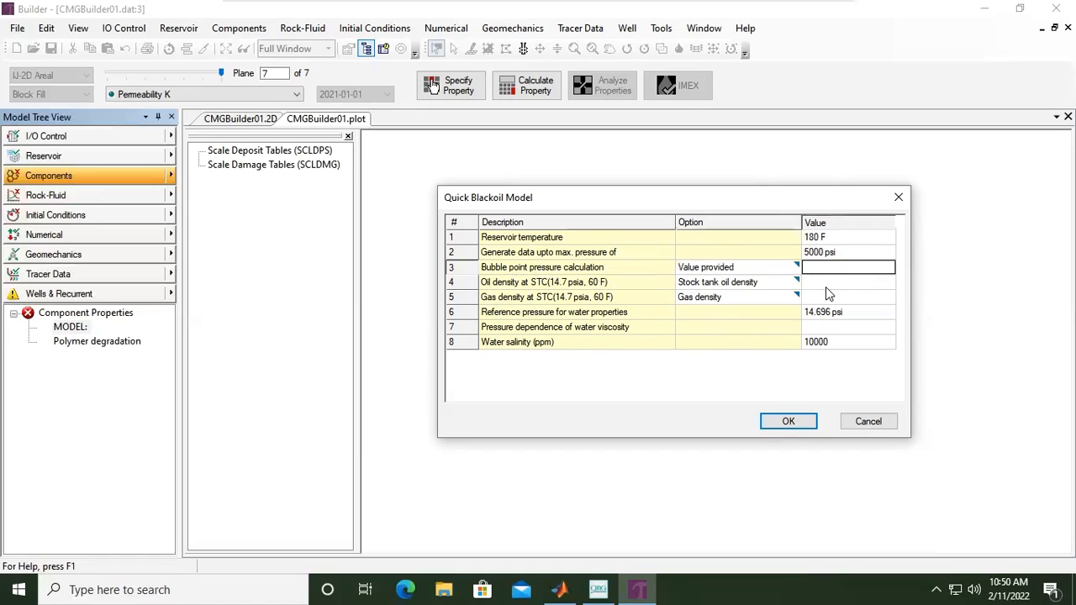
type("1250")
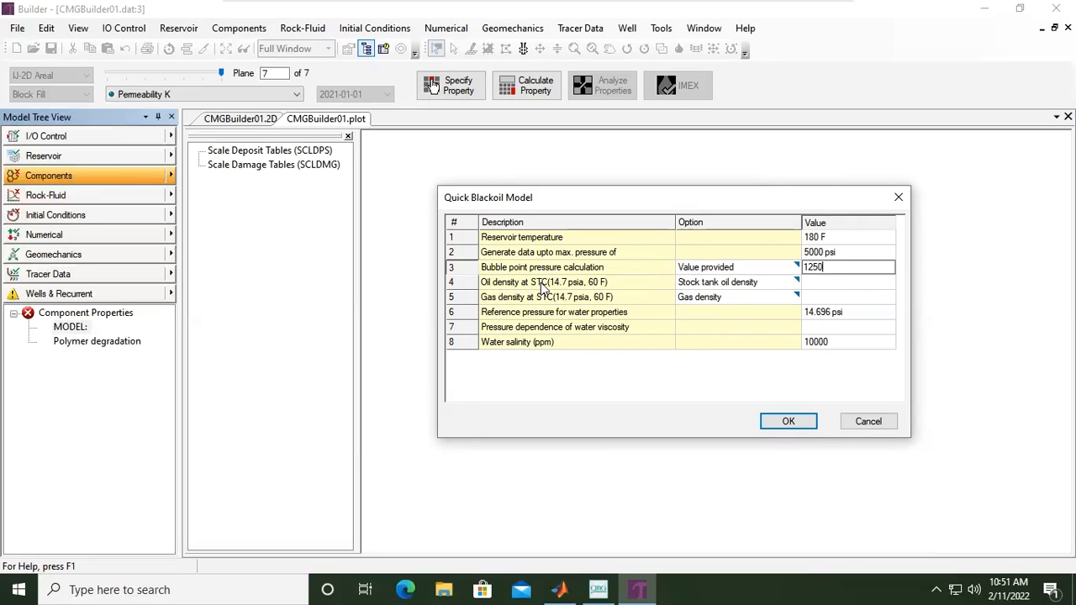
Step: Define the oil density as Stock tank oil gravity (API) with a value of 38
left_click(737, 285)
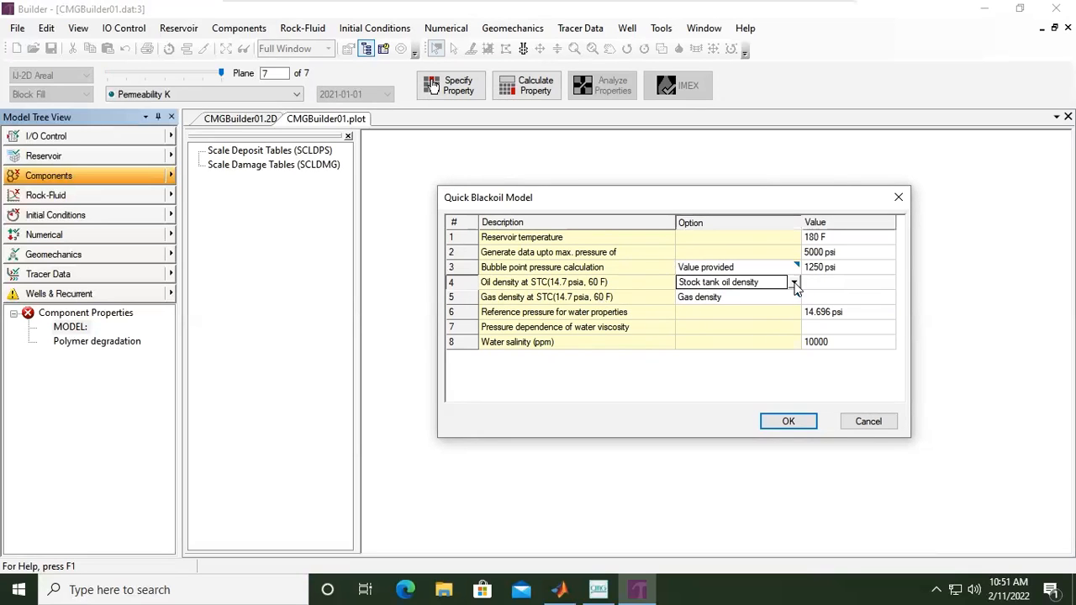
left_click(794, 284)
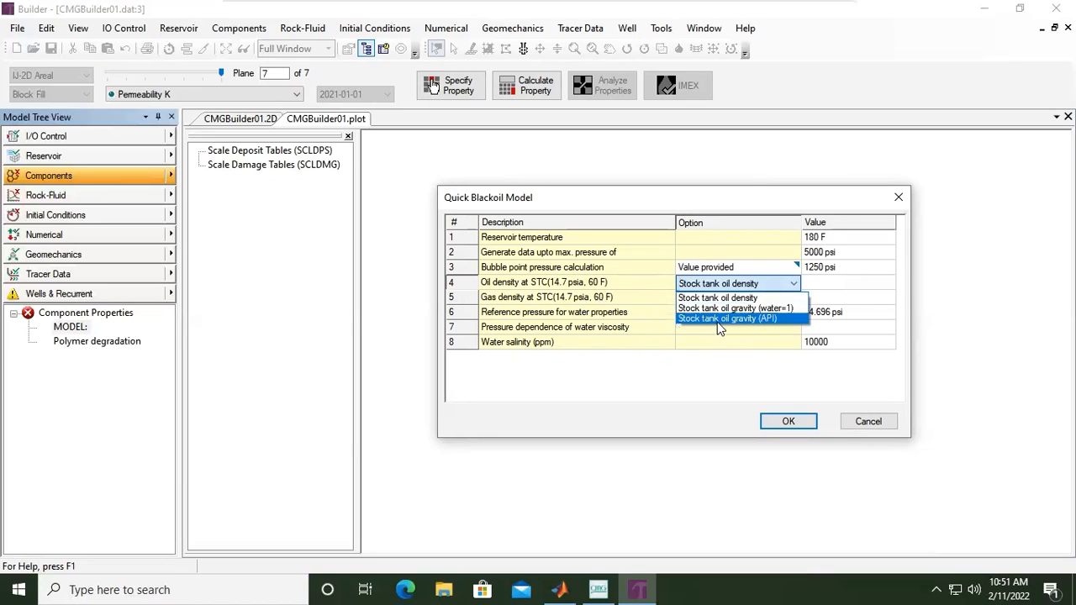
left_click(787, 318)
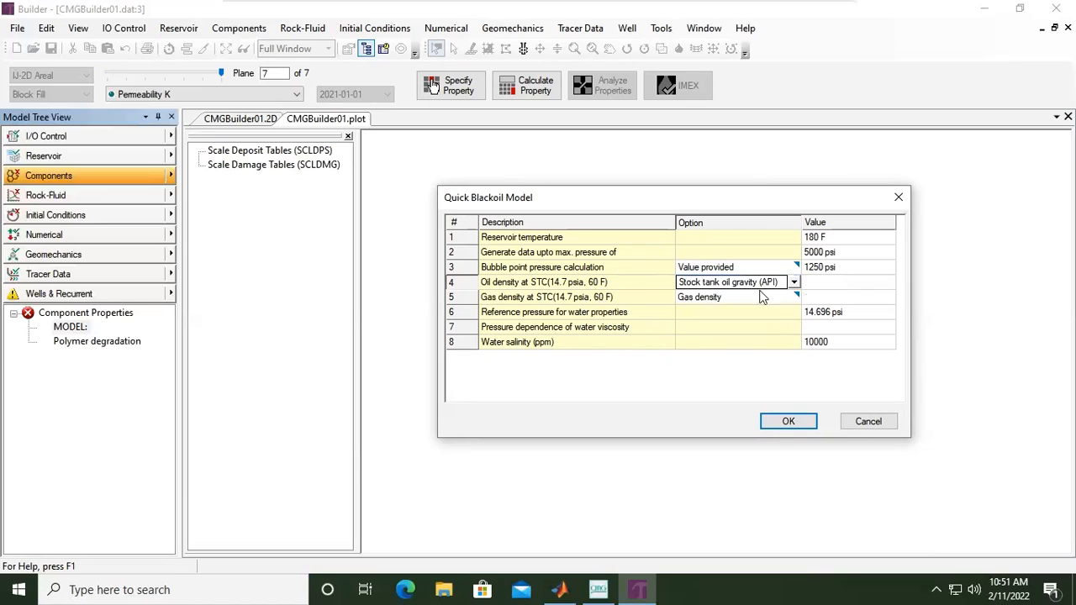
left_click(832, 281)
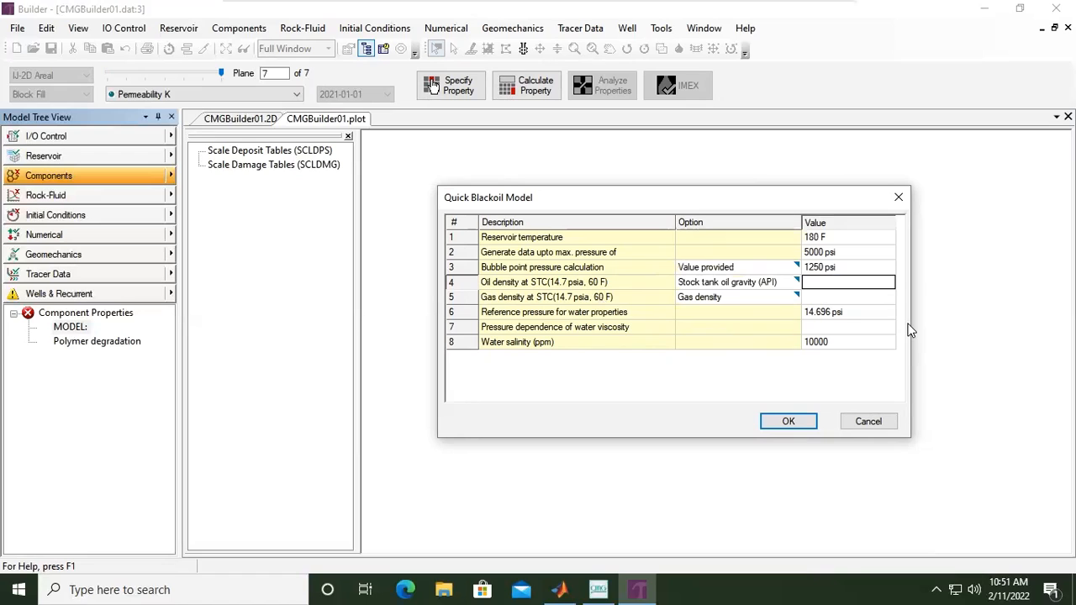
type("38")
Step: Define the gas density as Gas gravity (Air=1) with a value of 0.7
left_click(499, 303)
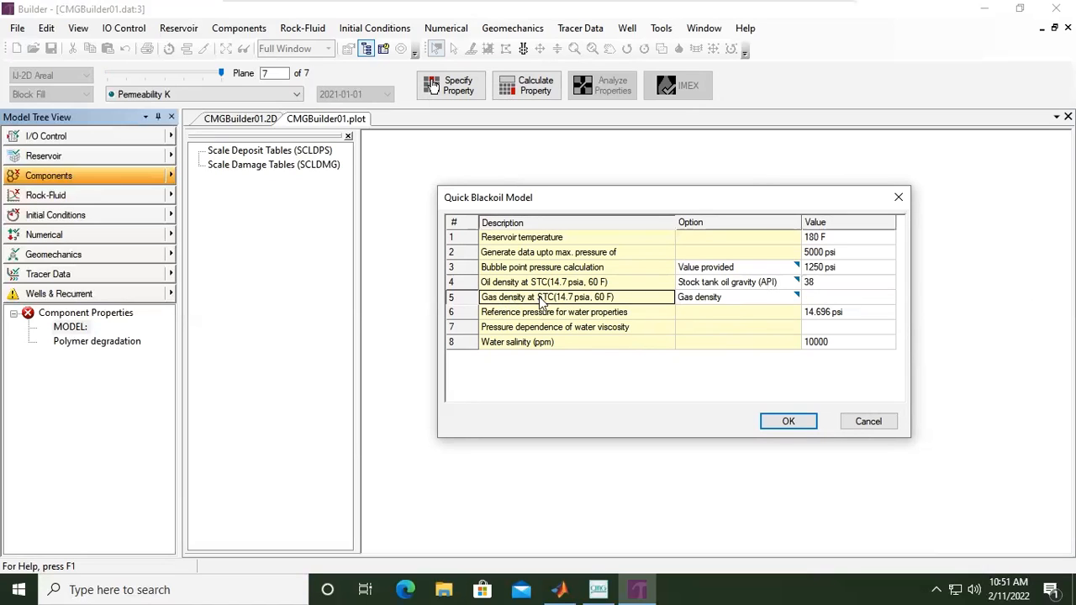
left_click(792, 300)
left_click(796, 301)
left_click(795, 301)
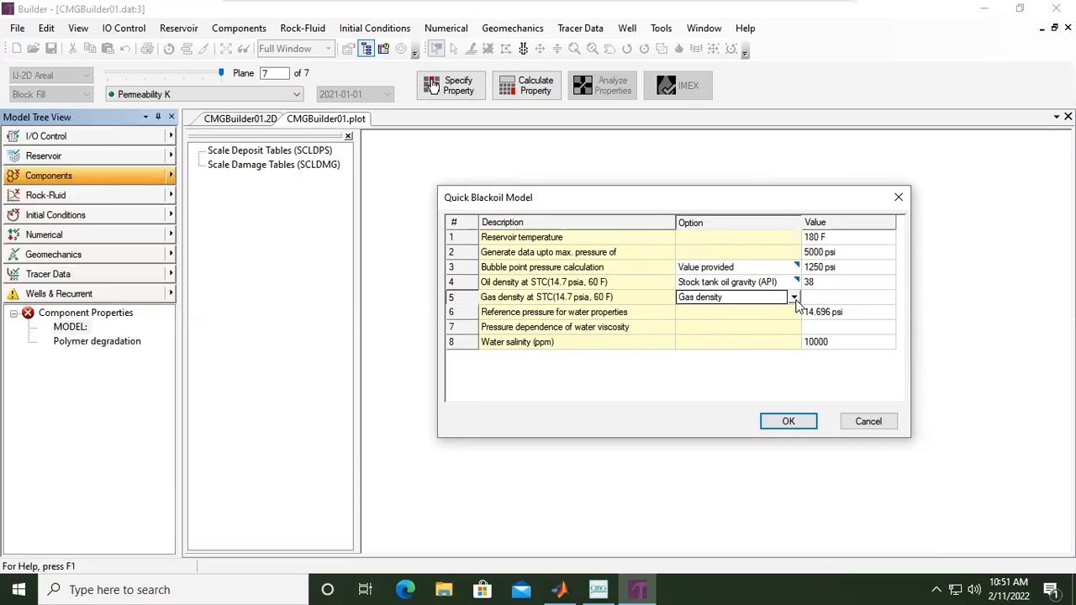
left_click(794, 299)
left_click(735, 304)
left_click(734, 304)
left_click(821, 299)
type("0.7")
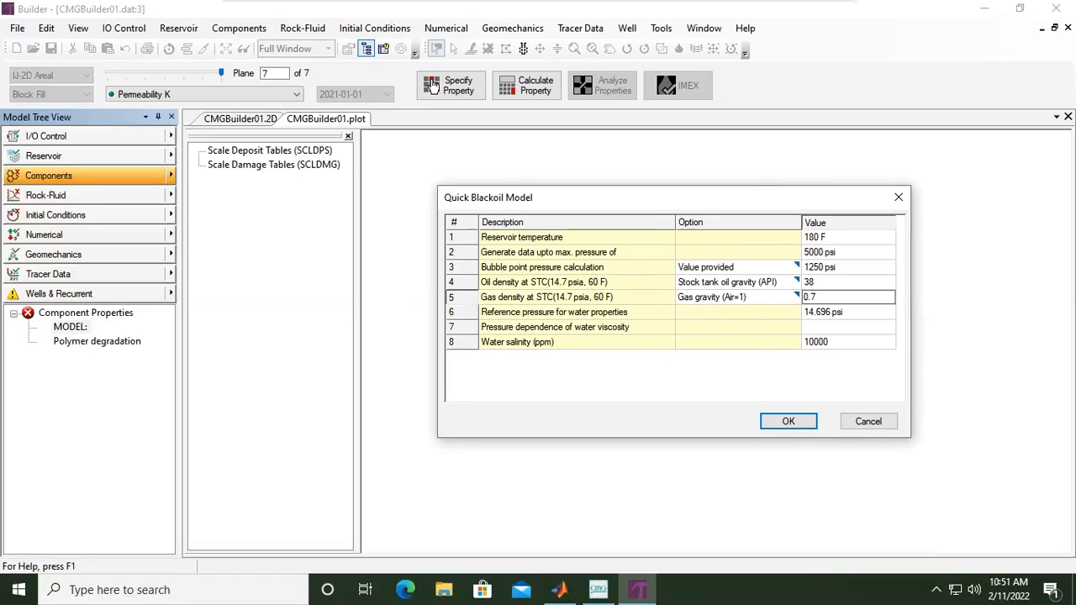
Step: Set the water salinity to 15000 ppm, keep the default reference pressure, and generate the blackoil model
left_click(838, 311)
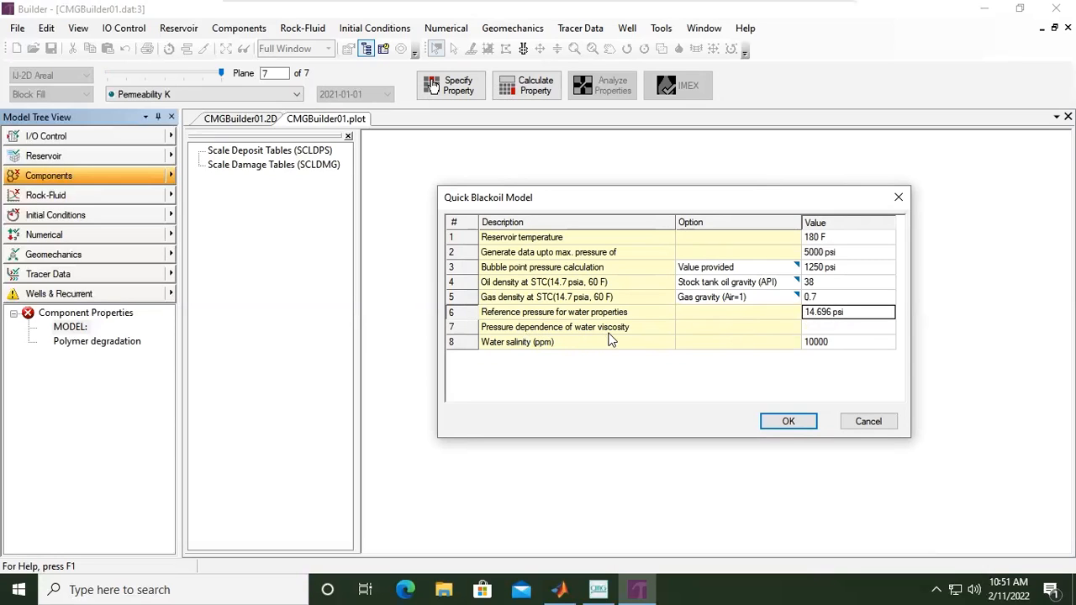
left_click(808, 326)
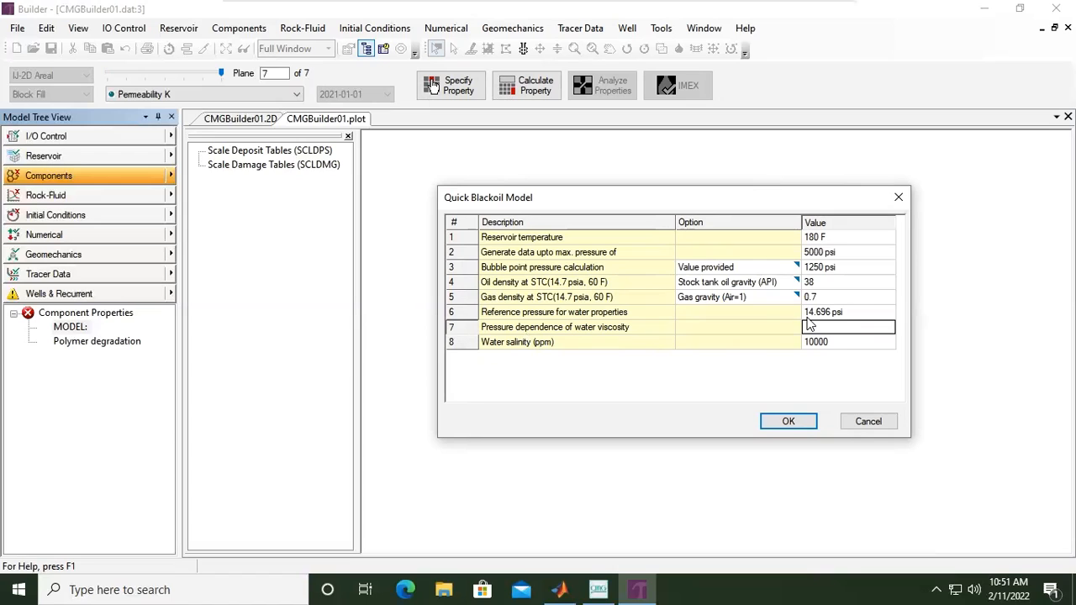
left_click(841, 343)
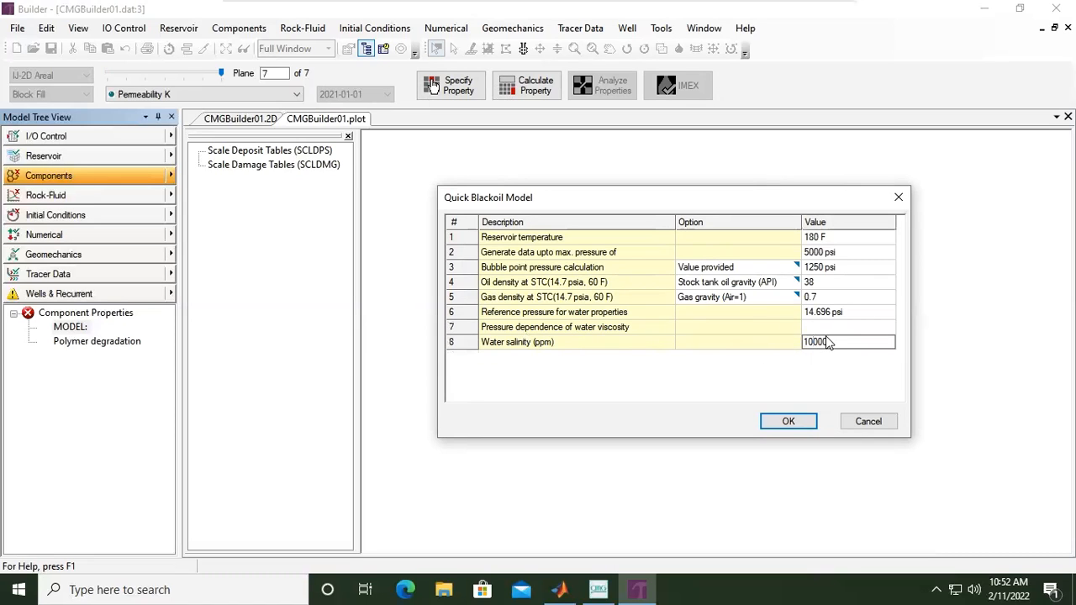
type("5")
left_click(830, 312)
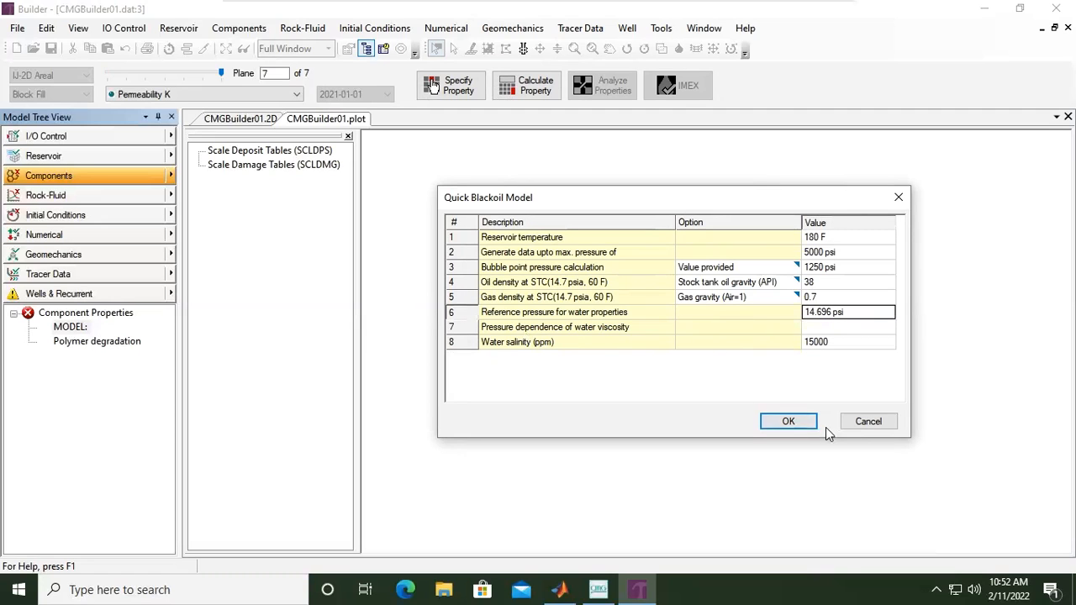
left_click(788, 422)
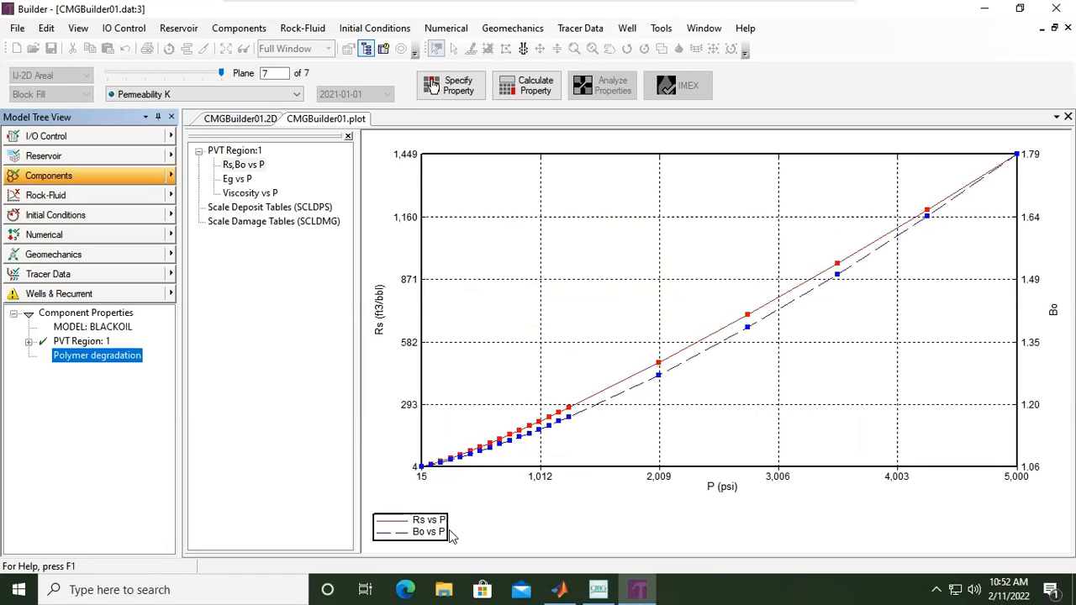
Step: Examine the PVT region's plots of Rs and Bo, Eg, and viscosity versus pressure, shifting the first plot's legend aside
left_click_drag(439, 527, 383, 521)
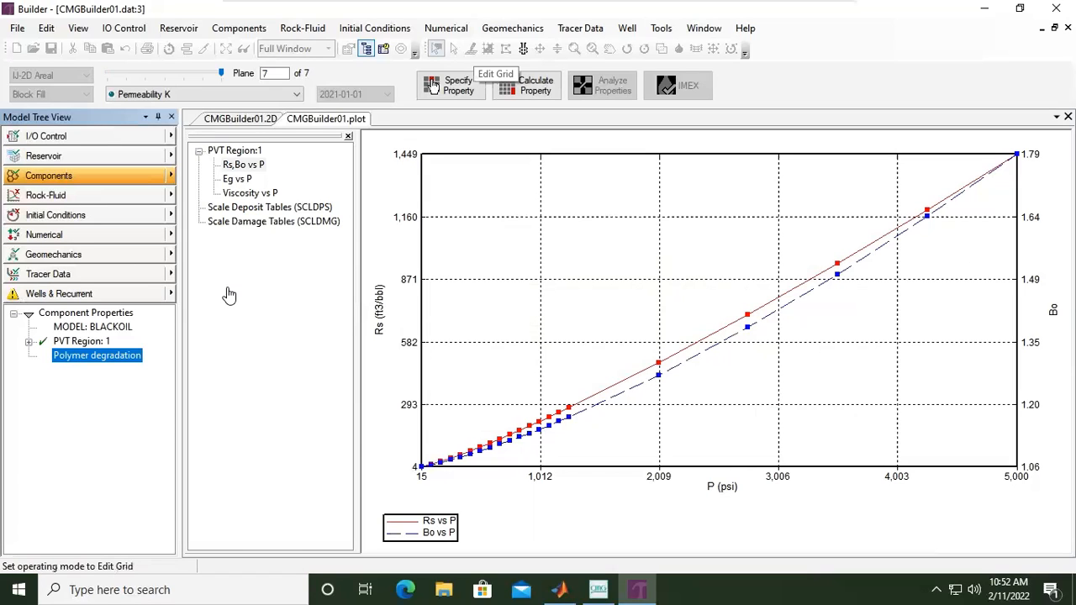
left_click(236, 181)
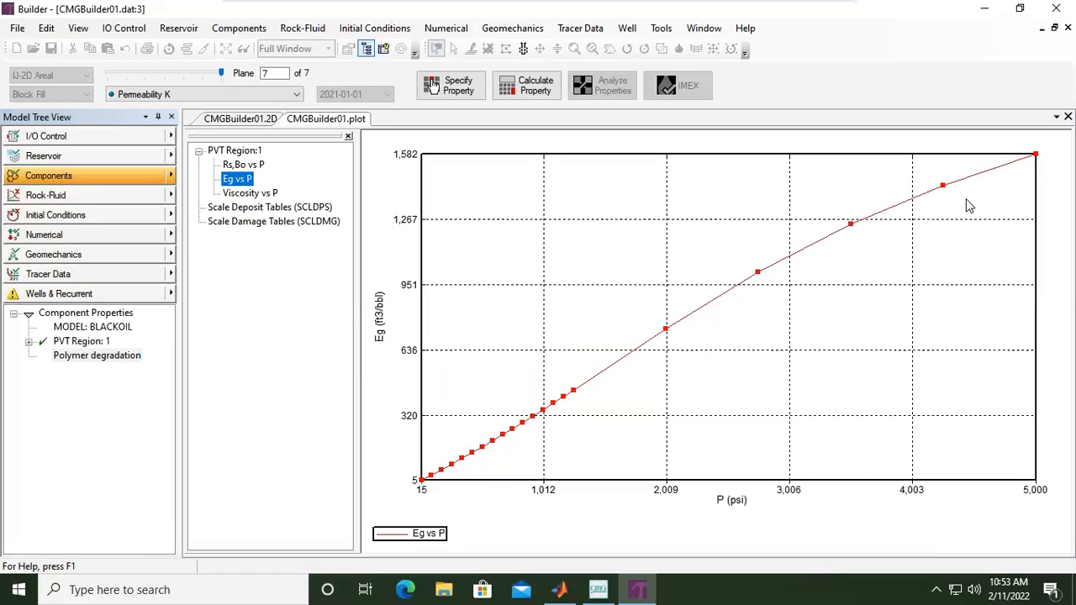
left_click(263, 194)
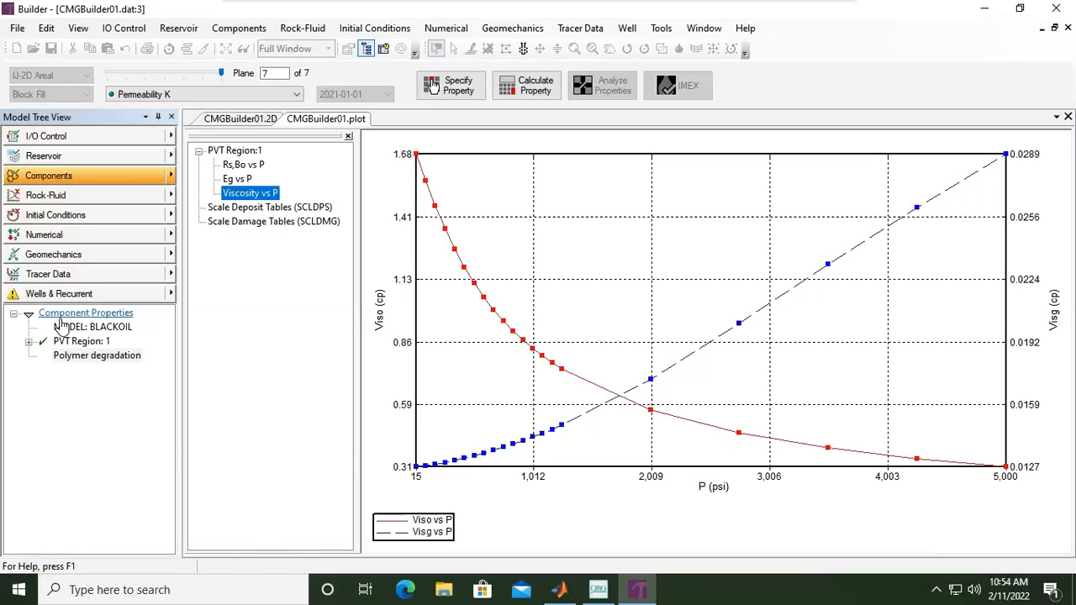
left_click(72, 343)
double_click(72, 345)
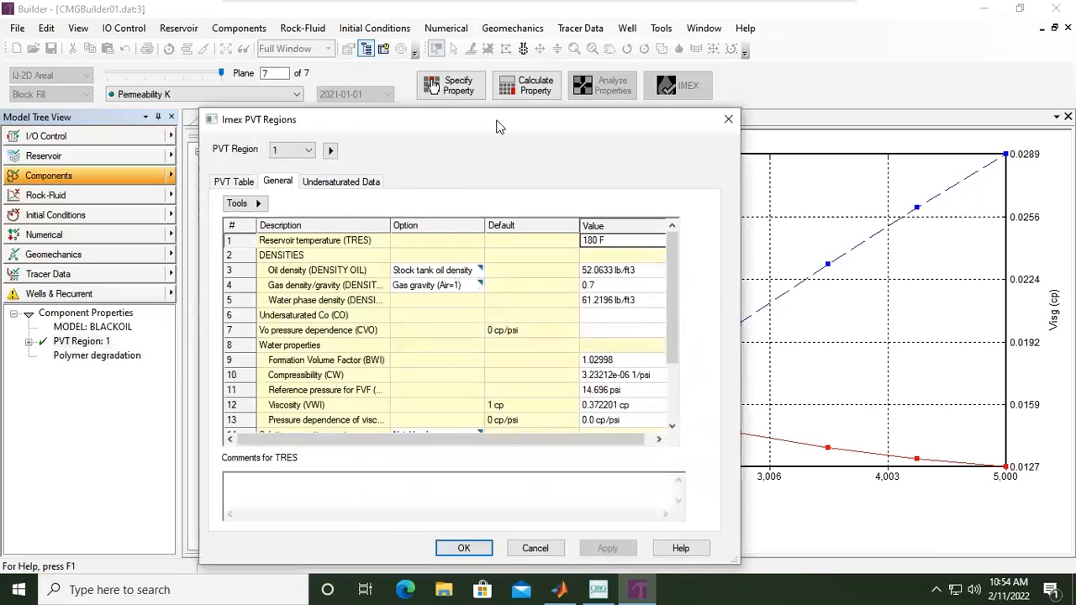
left_click_drag(508, 114, 544, 105)
left_click(763, 110)
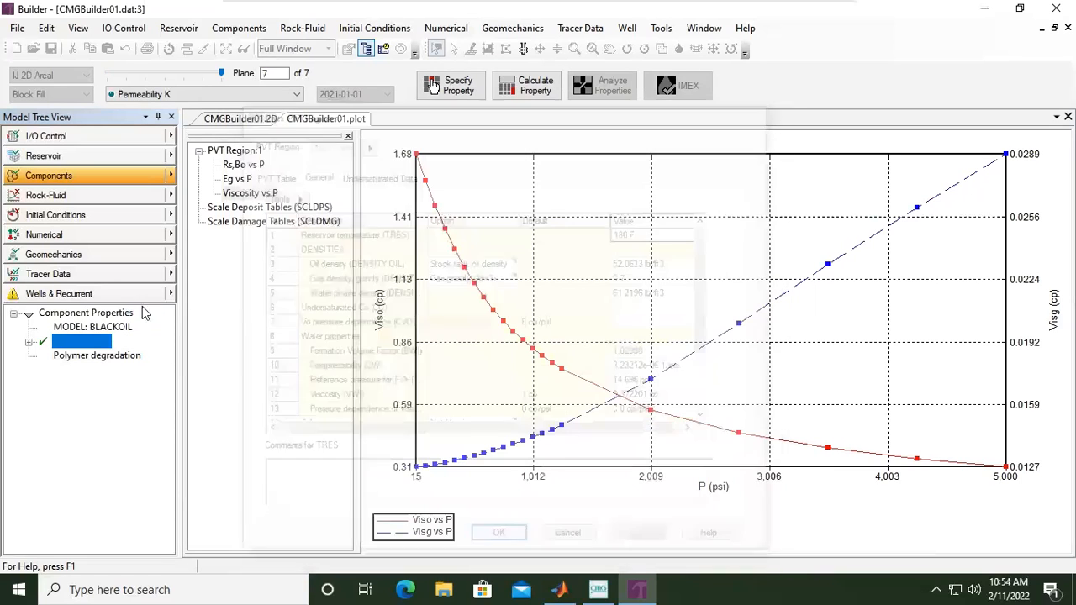
Step: Open the general properties of PVT Region 1 and widen the dialog to show the full table
double_click(88, 341)
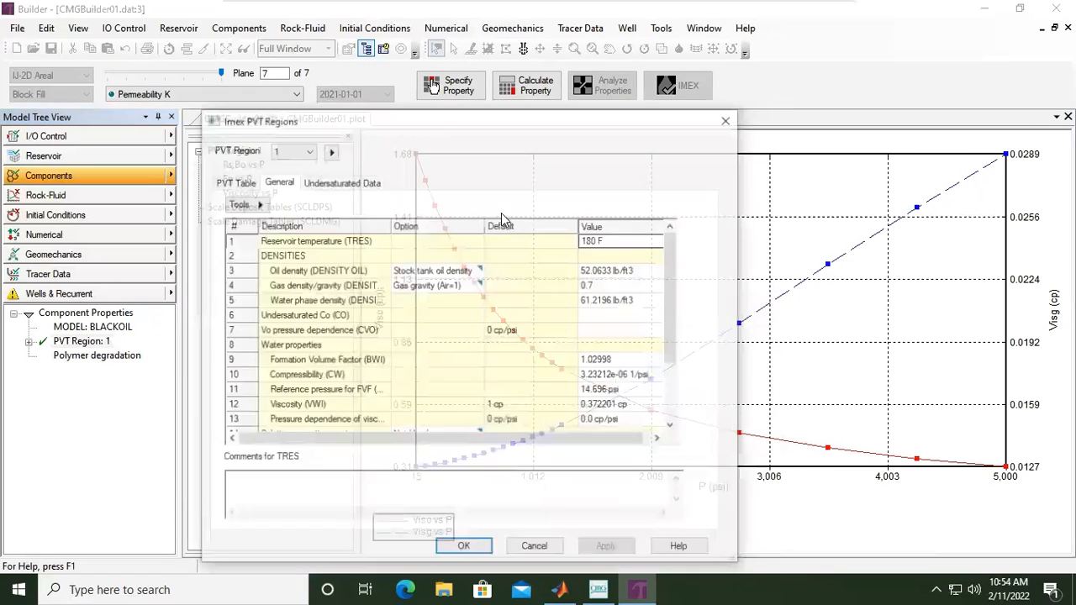
left_click_drag(525, 119, 533, 80)
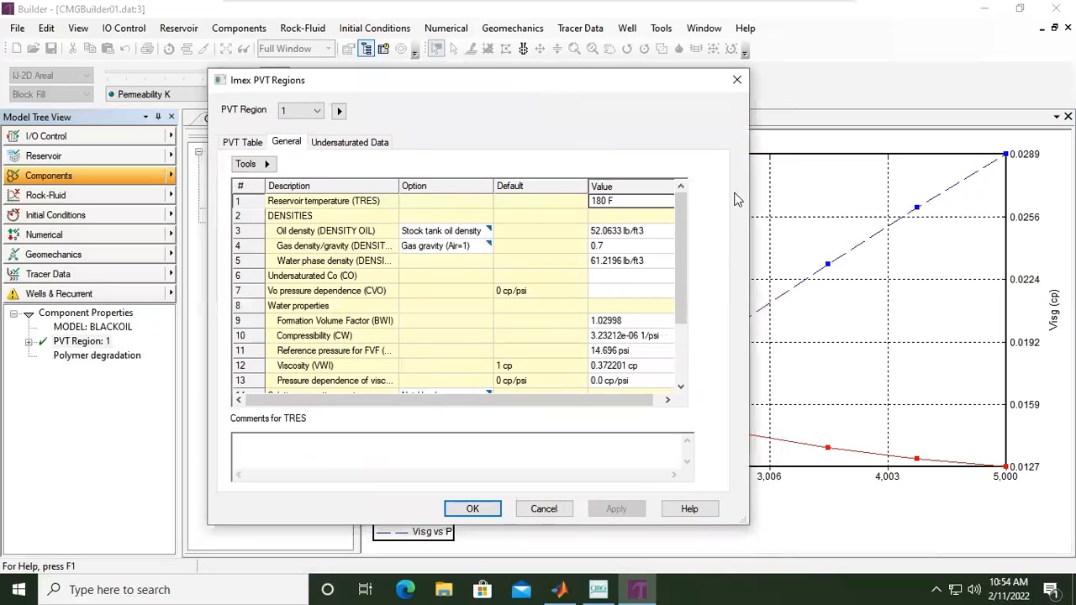
left_click_drag(753, 218, 870, 220)
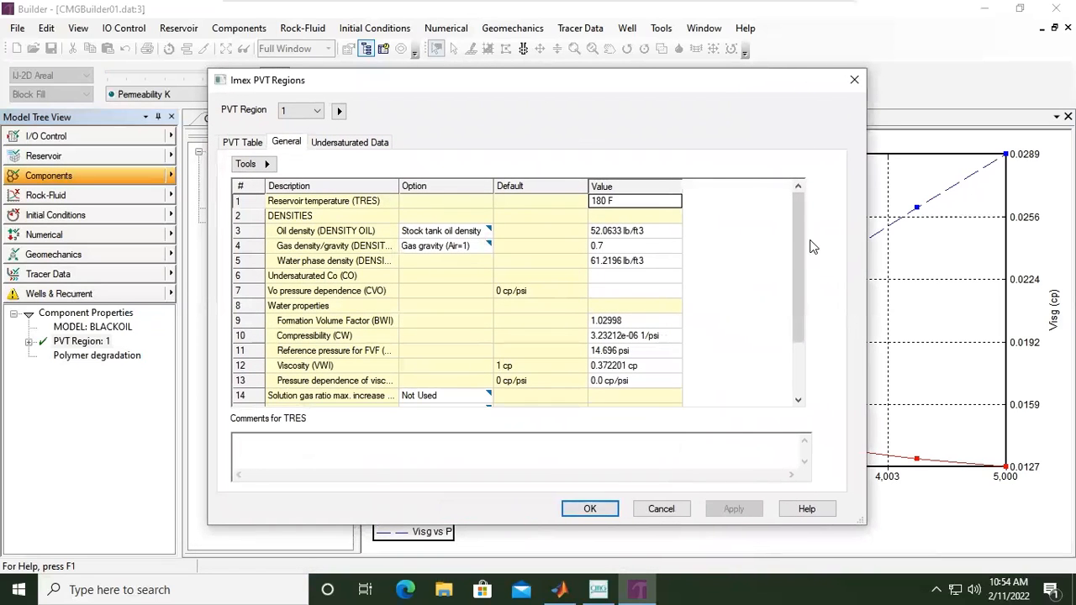
left_click_drag(801, 251, 790, 198)
Step: Examine PVT Region 1's oil density, gas gravity and water phase density, plus the undersaturated Co and Vo pressure dependence entries
left_click(629, 230)
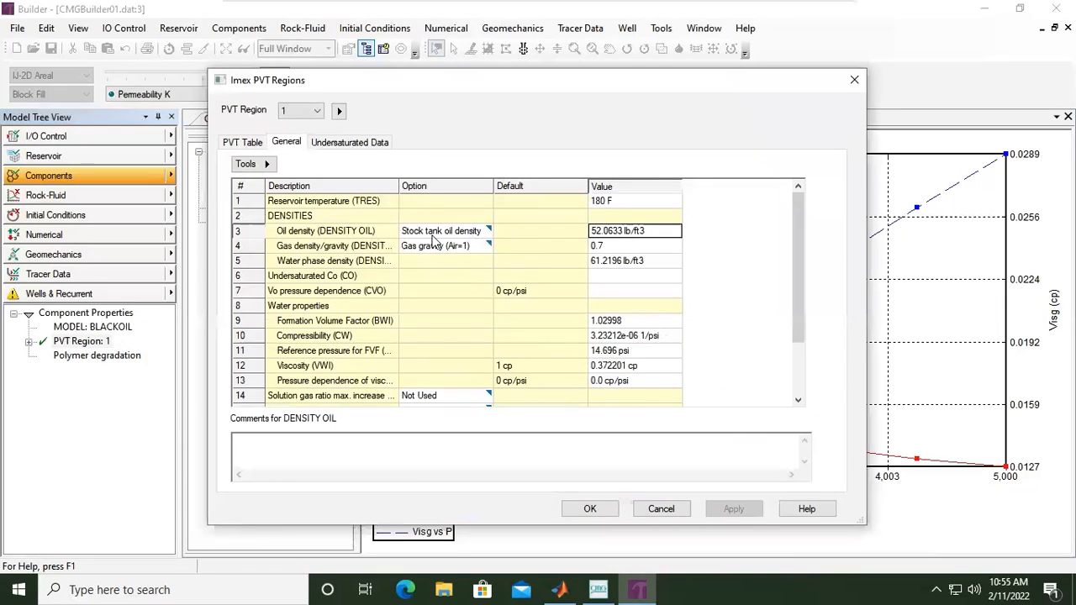
left_click(311, 246)
left_click(639, 252)
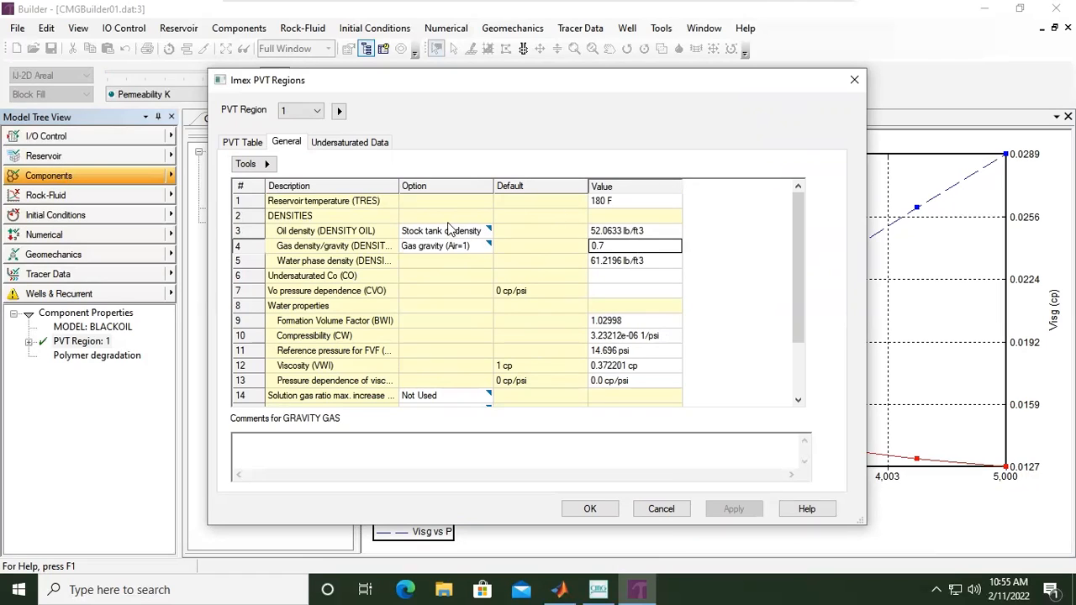
left_click(341, 264)
left_click(630, 263)
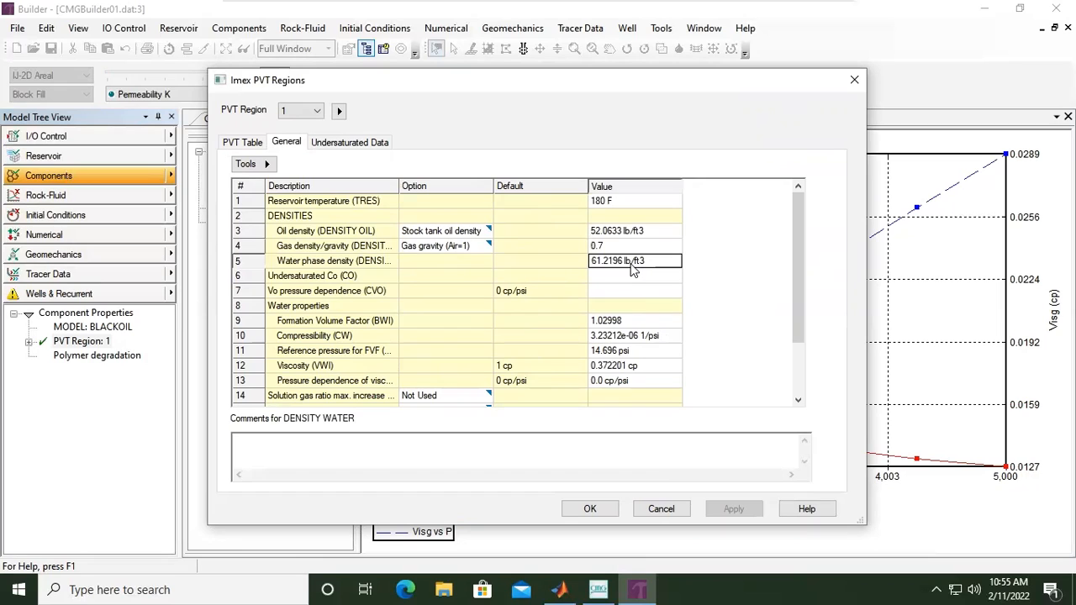
left_click(327, 281)
left_click(329, 294)
Step: Review the water formation volume factor, compressibility, reference pressure, viscosity and viscosity pressure dependence, and accept the PVT region settings
left_click(329, 304)
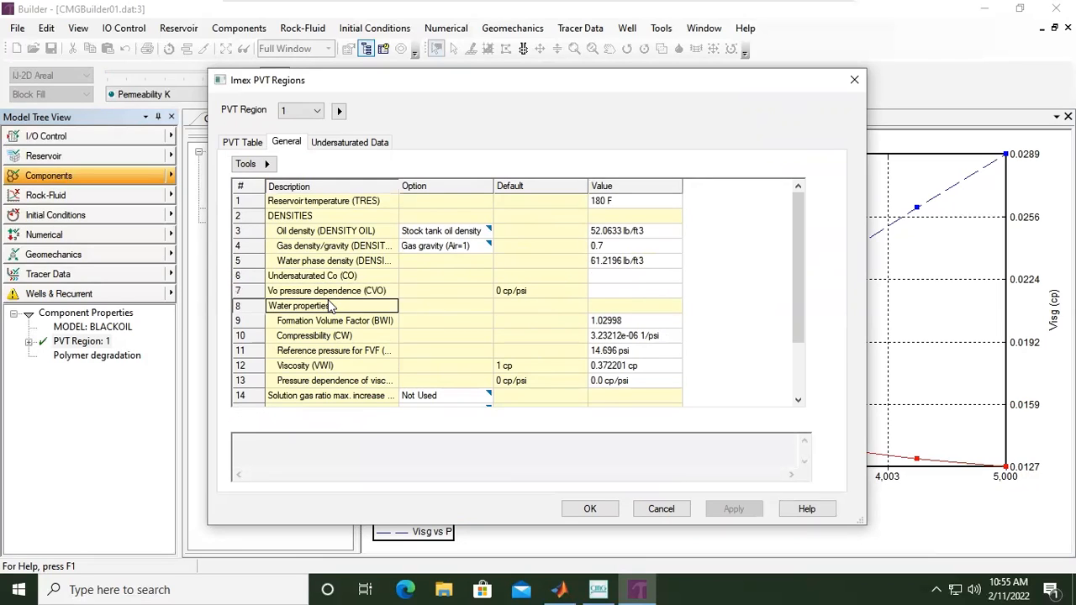
scroll(332, 308, "down", 2)
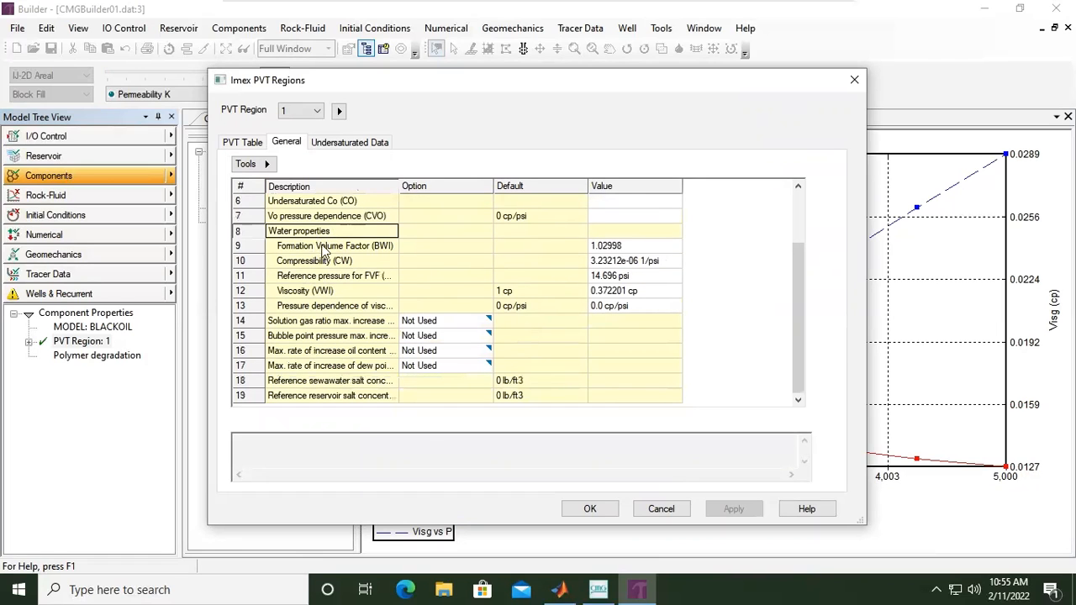
left_click(353, 246)
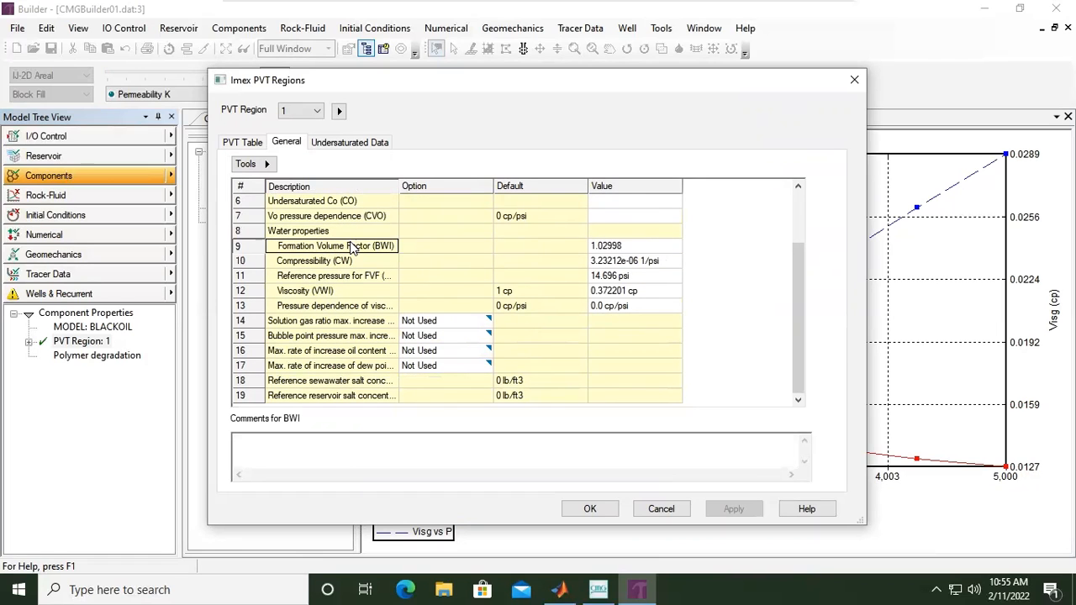
left_click(340, 260)
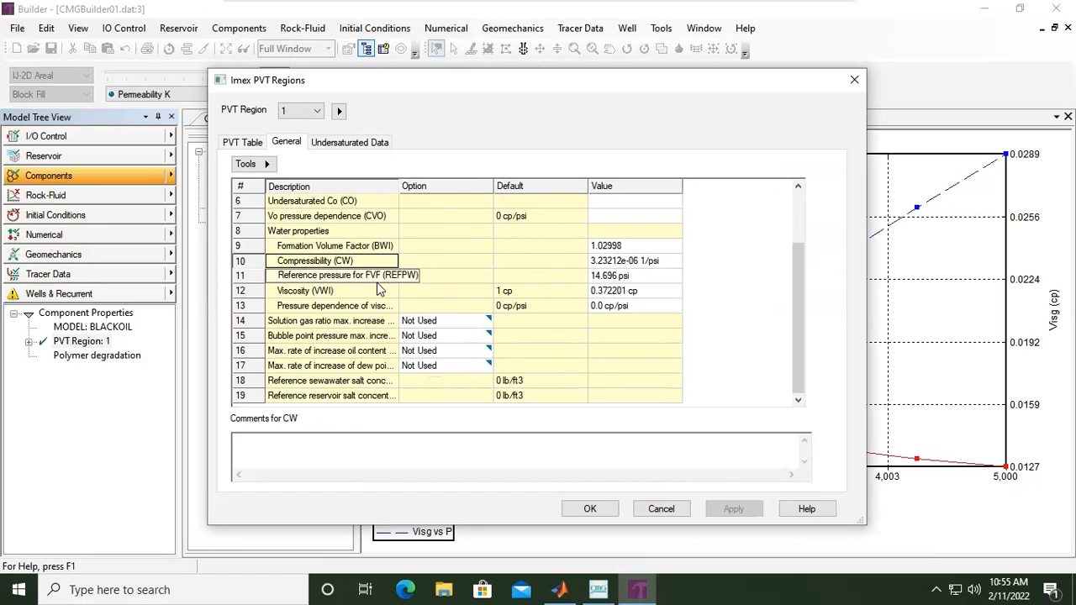
left_click(636, 277)
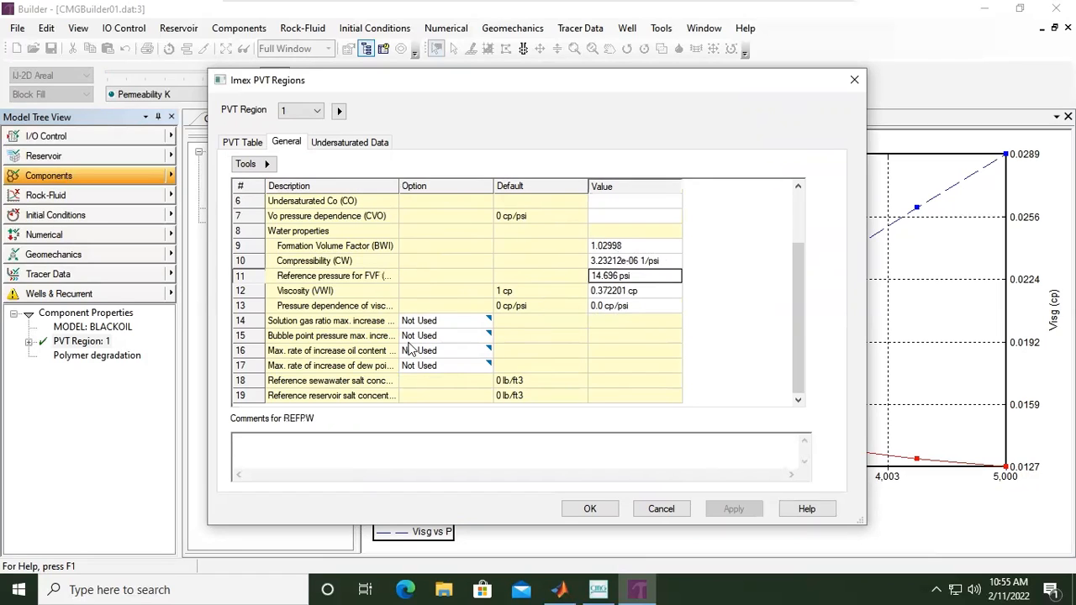
left_click(315, 289)
left_click(647, 292)
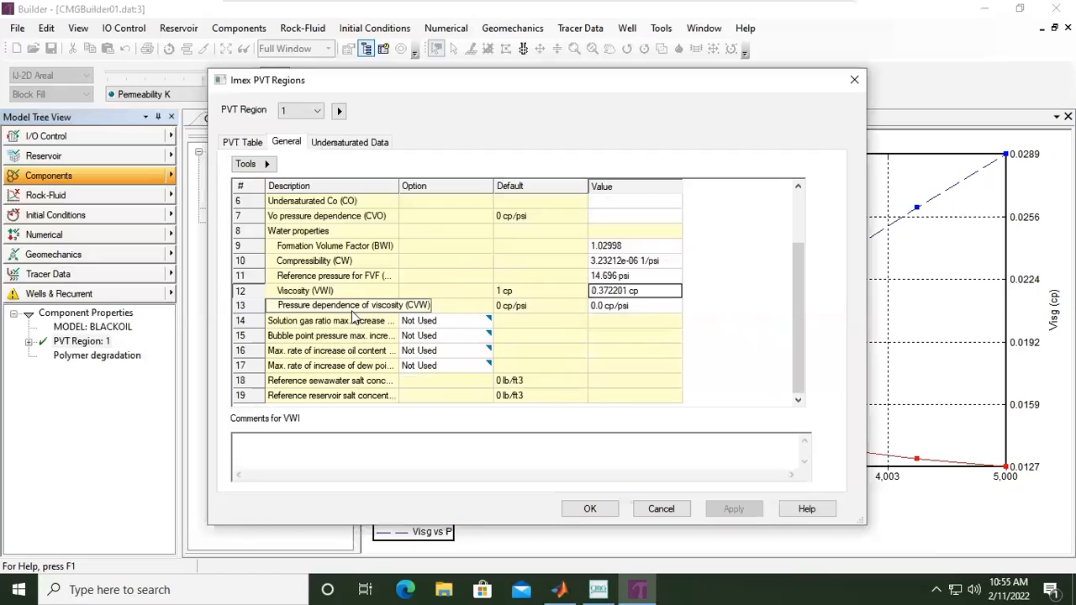
left_click(616, 307)
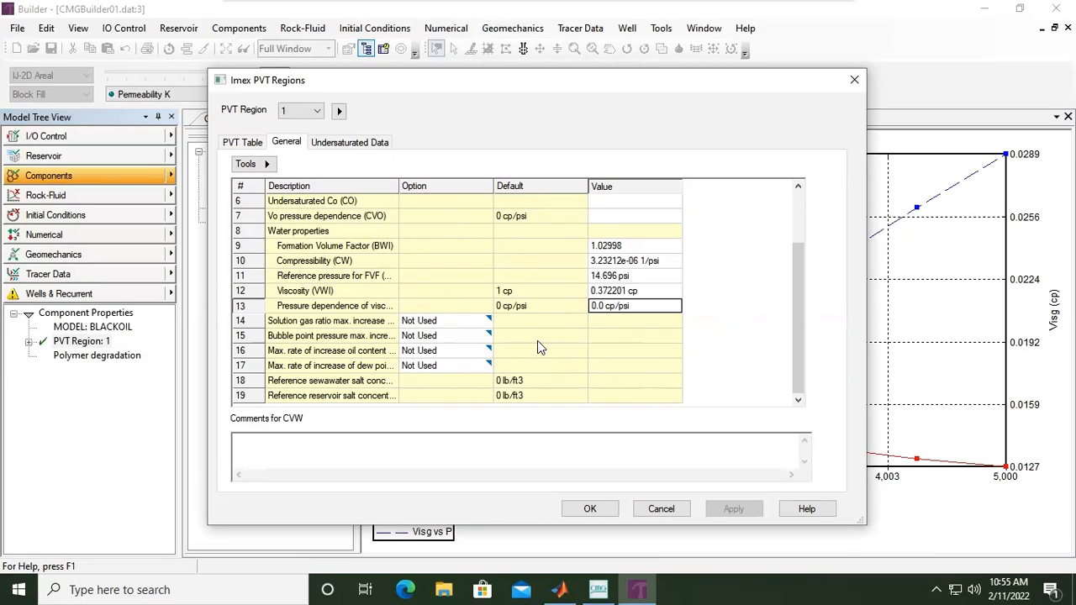
left_click(609, 511)
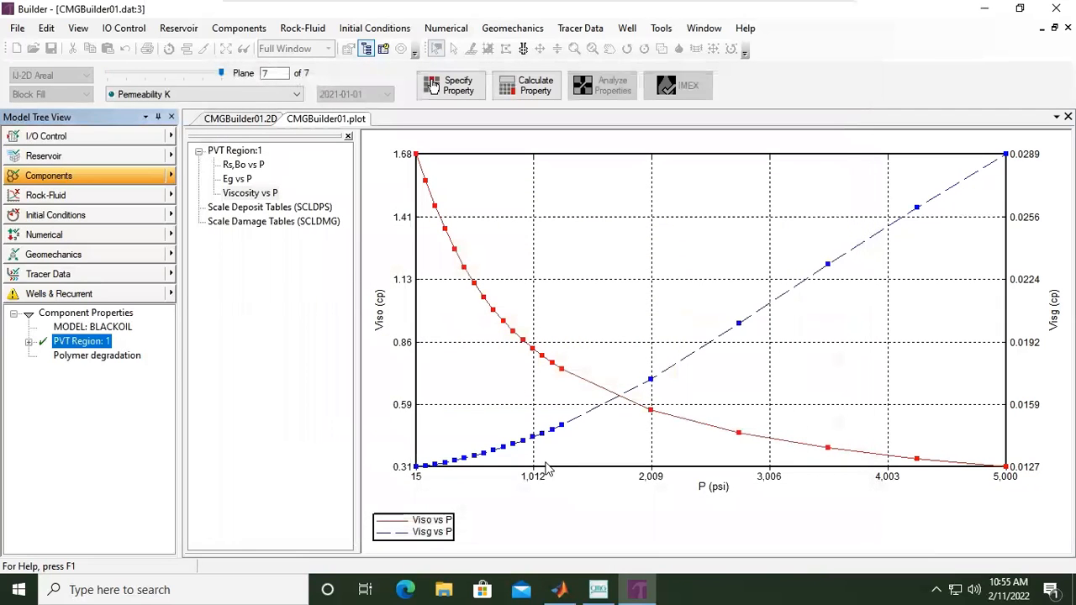